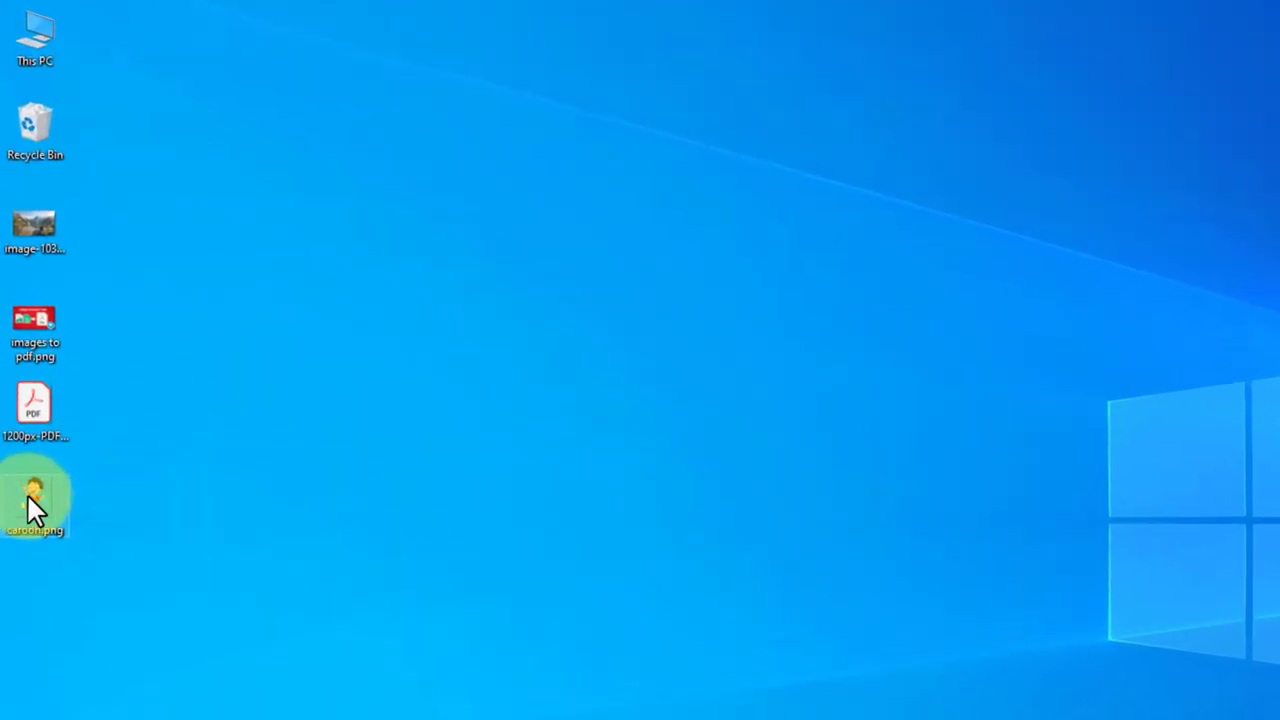
Move the caroon.png icon to the desktop centre and back, then clear the selection.
left_click_drag(24, 357, 382, 232)
left_click_drag(531, 314, 40, 500)
left_click(190, 510)
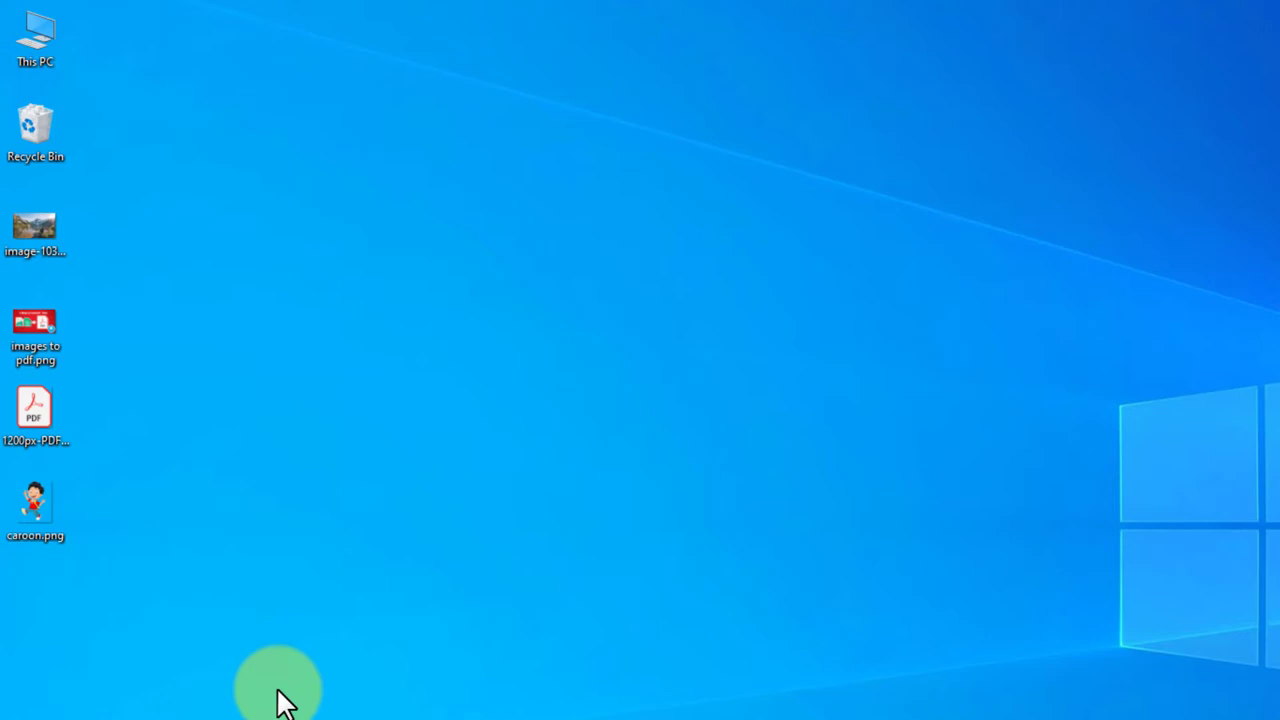
Open caroon.png in Paint through its Edit command and nudge the window slightly upward.
right_click(34, 498)
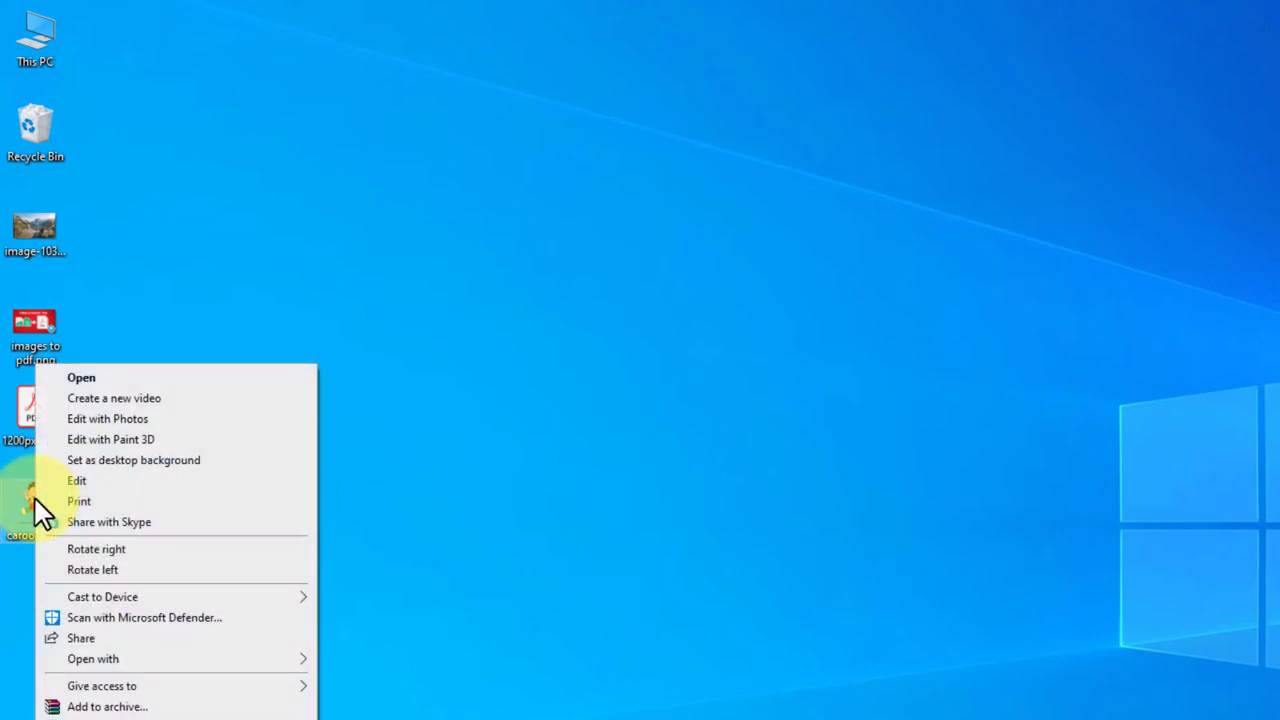
left_click(120, 480)
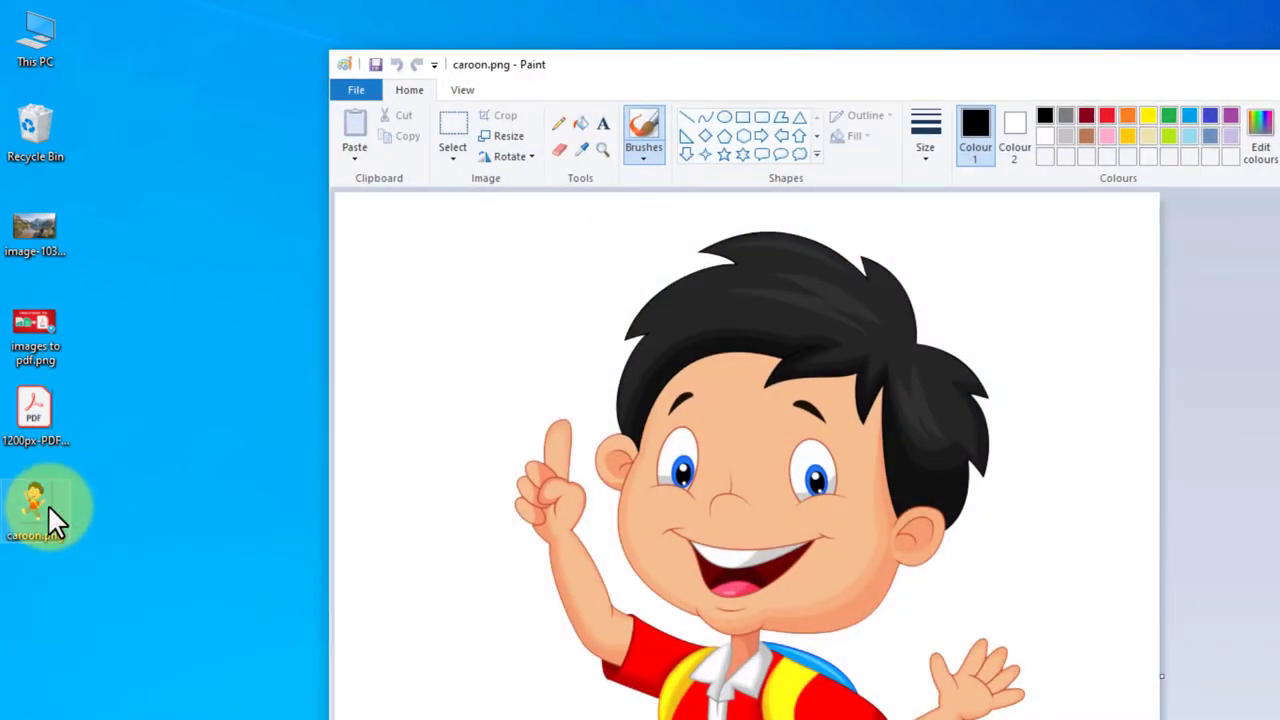
left_click_drag(806, 70, 799, 55)
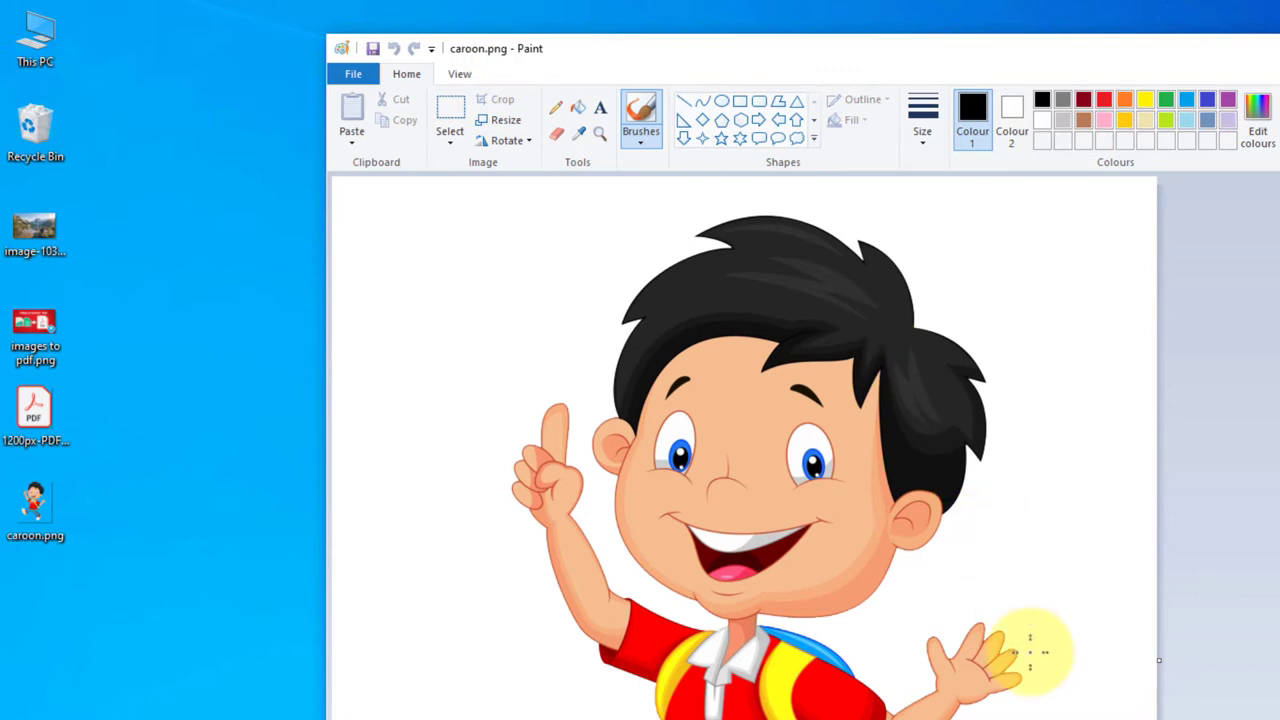
scroll(1048, 668, "down", 3)
scroll(1048, 668, "up", 3)
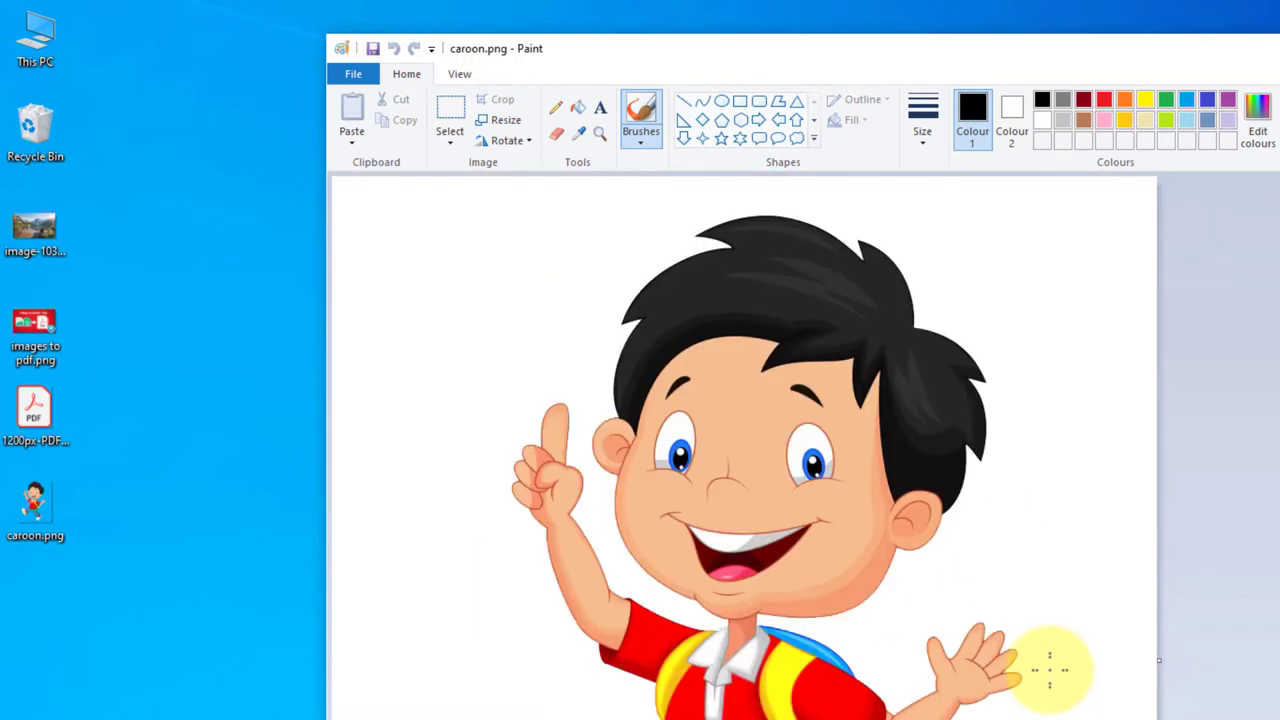
left_click(349, 73)
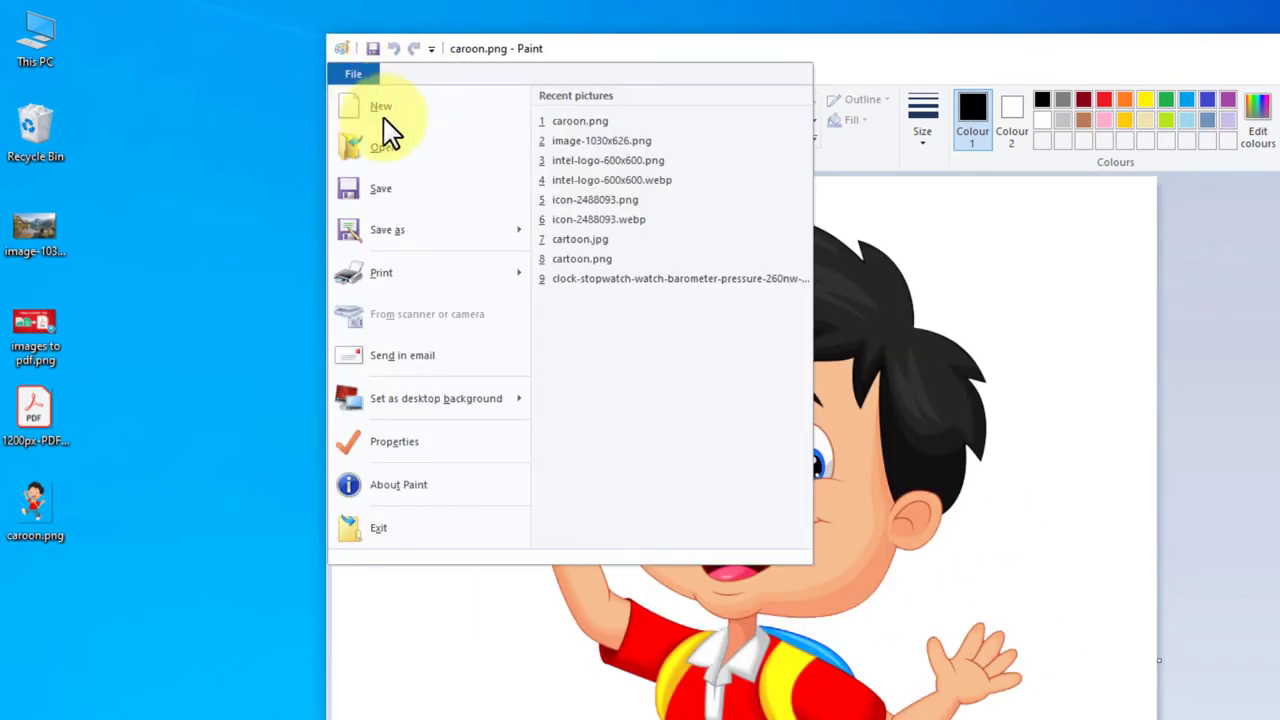
mouse_move(480, 232)
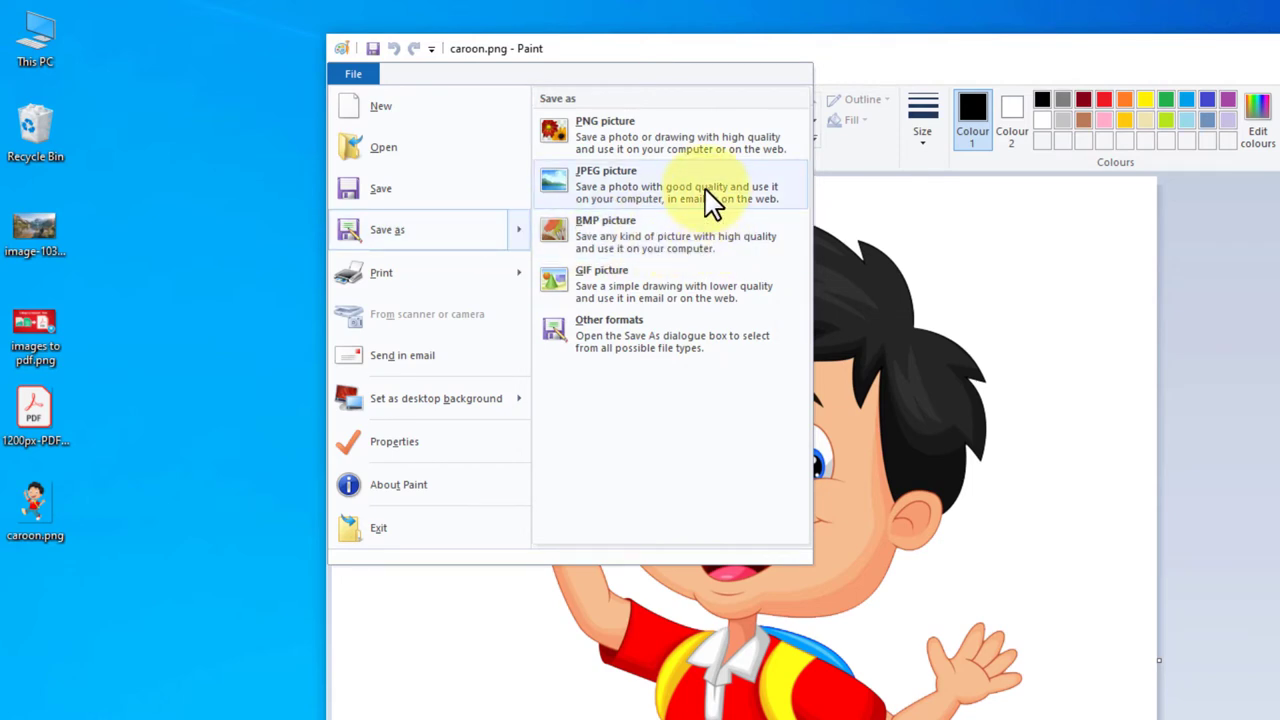
left_click(1126, 58)
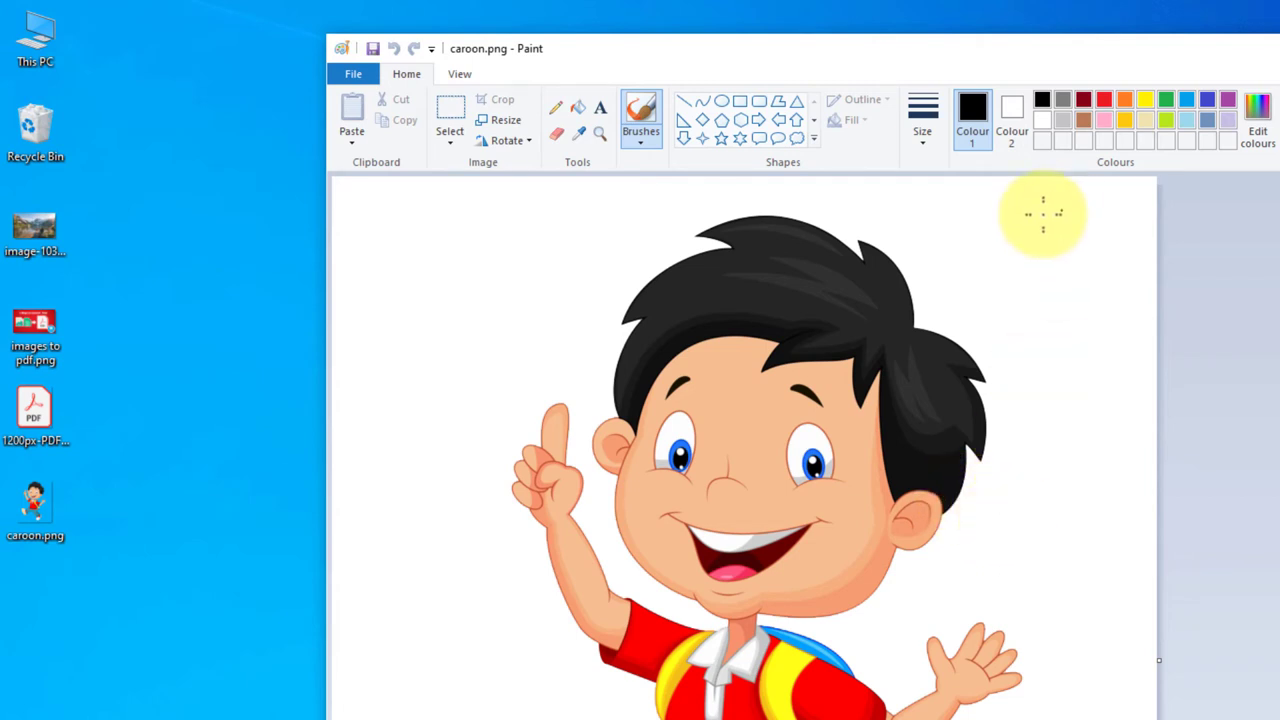
Fill the background around the cartoon boy with green using the Fill with colour tool.
left_click(580, 108)
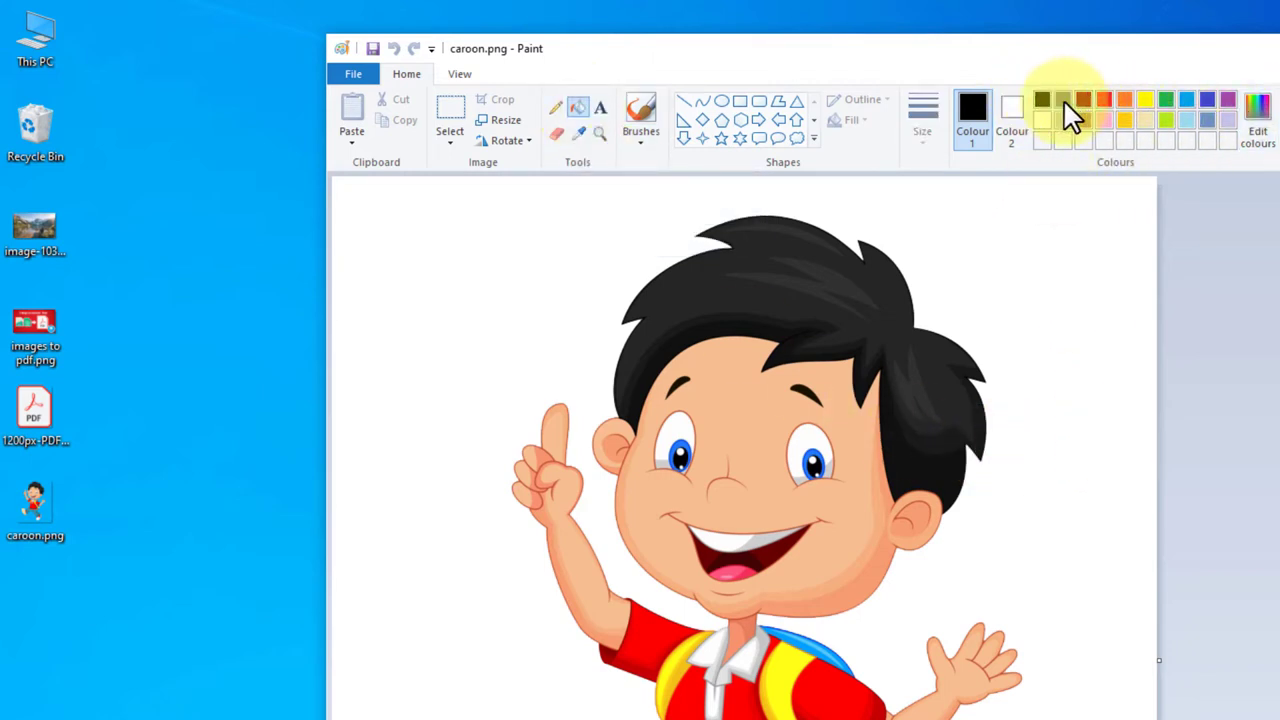
left_click(1165, 100)
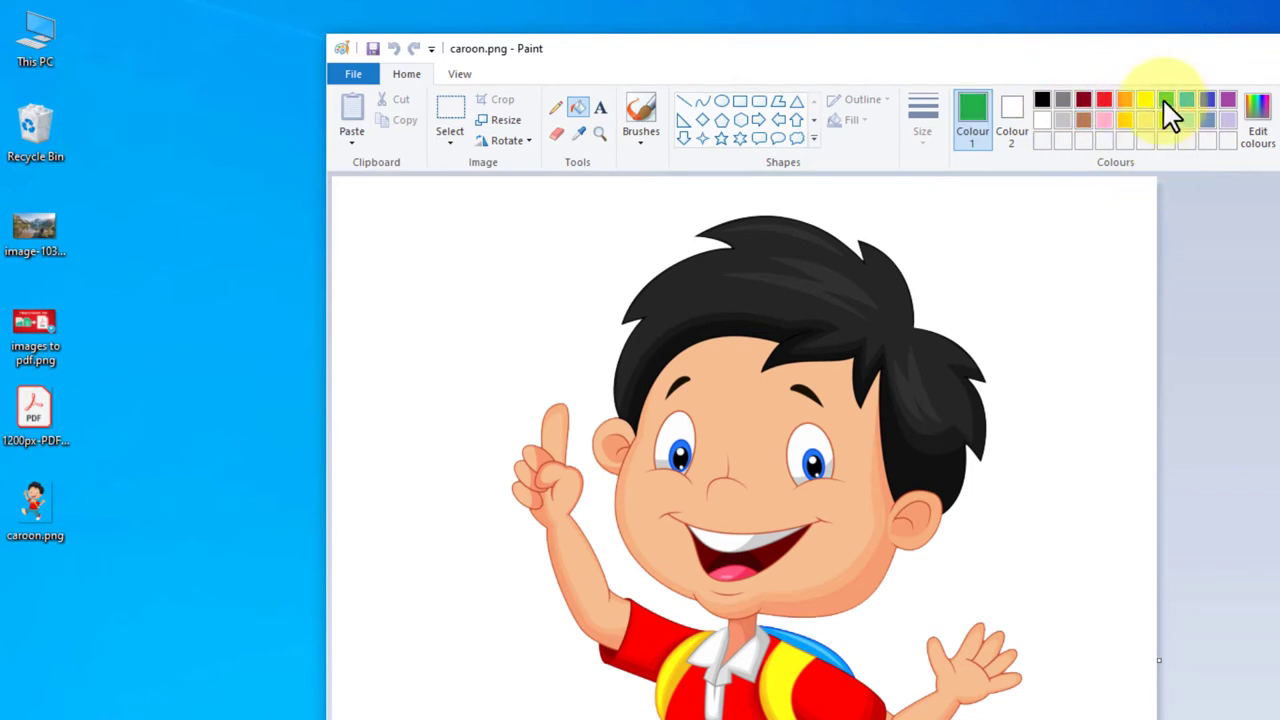
left_click(563, 293)
scroll(850, 625, "down", 5)
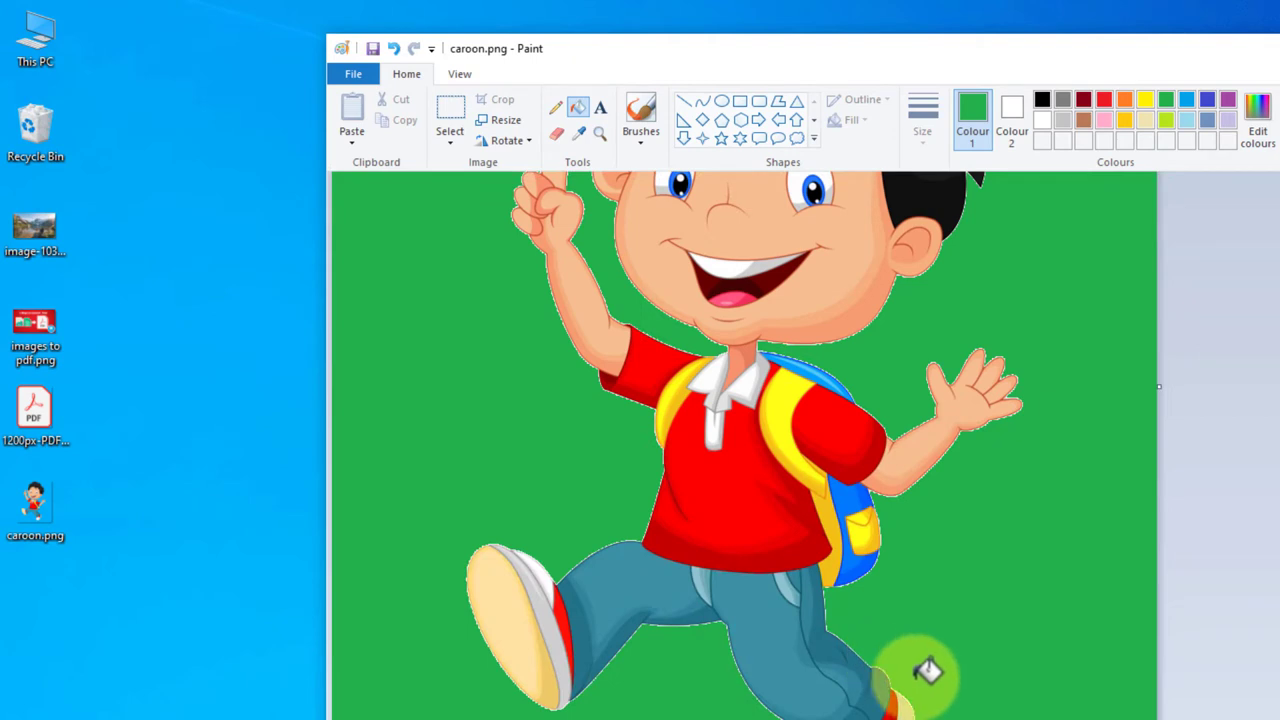
scroll(983, 675, "up", 5)
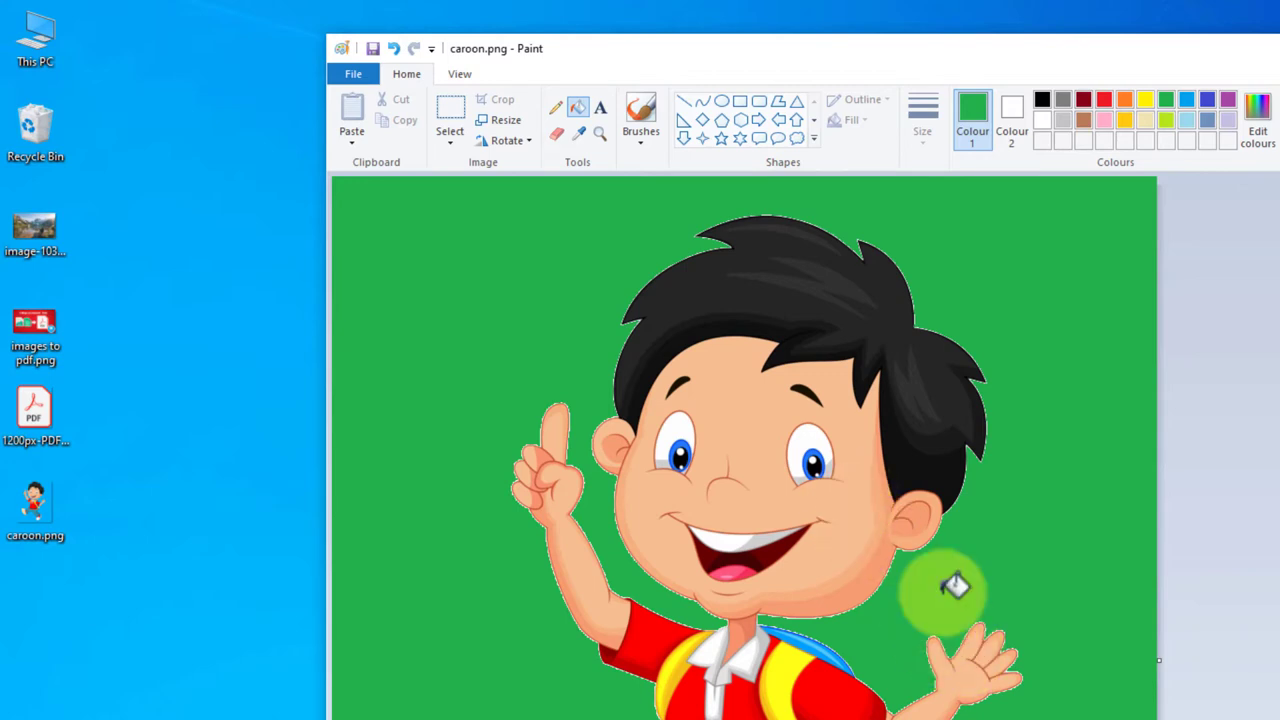
scroll(1014, 686, "down", 3)
scroll(1006, 689, "up", 3)
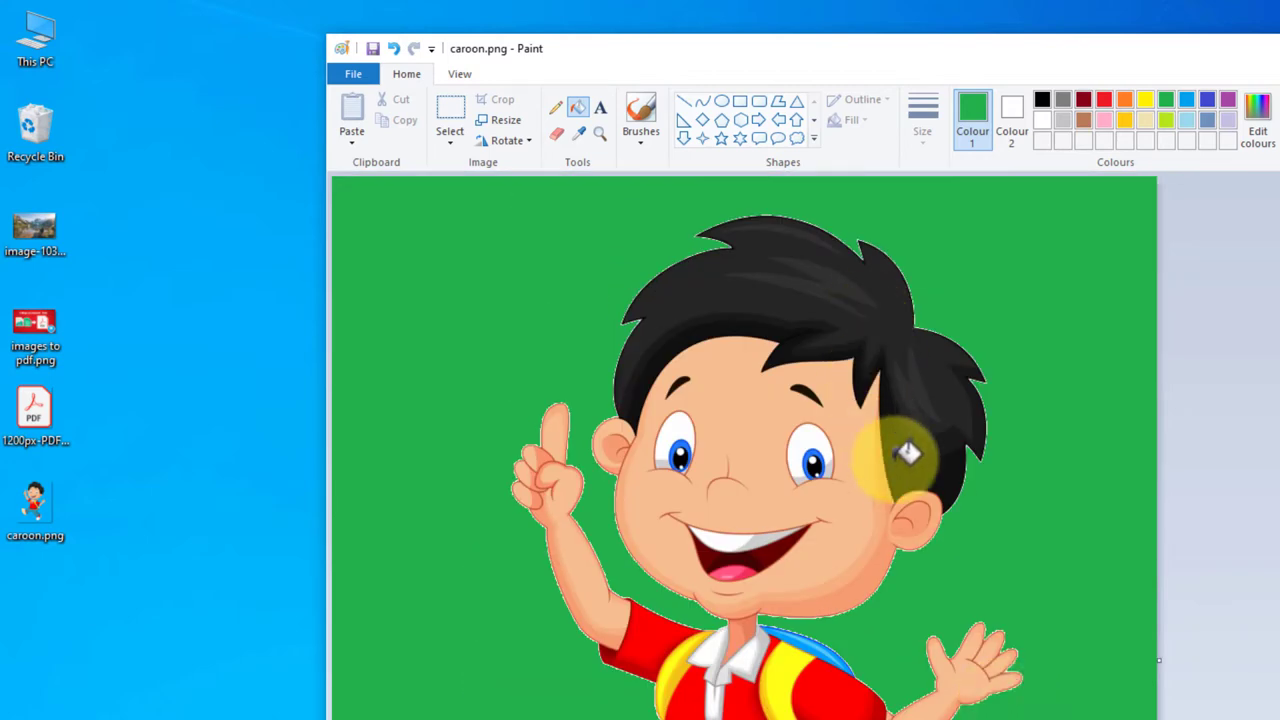
scroll(901, 597, "down", 3)
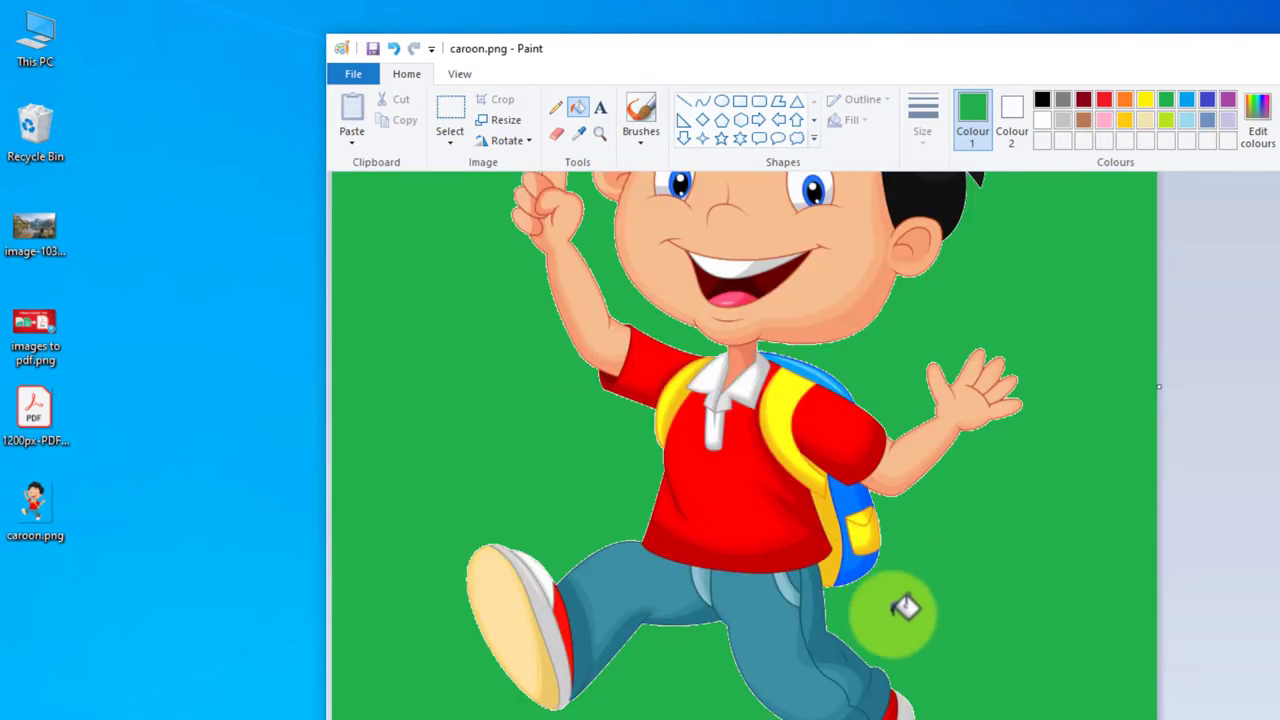
scroll(949, 649, "up", 3)
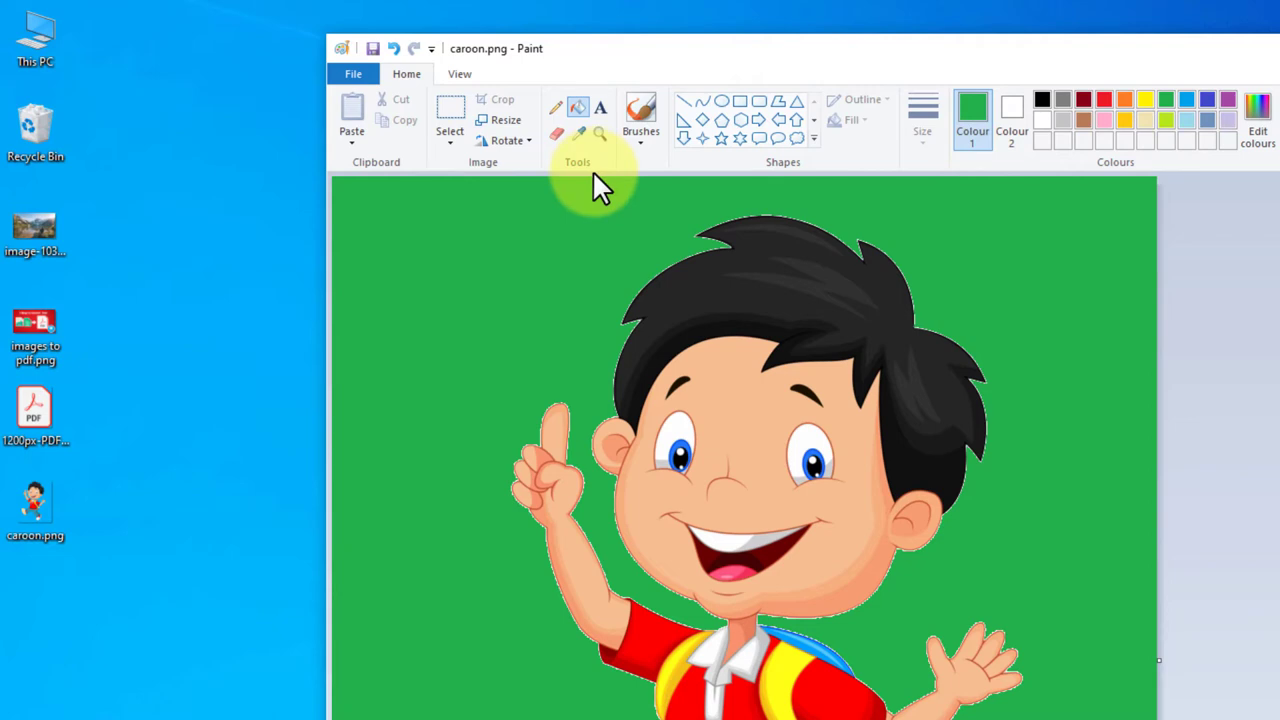
Refill the background around the boy with white.
right_click(920, 596)
scroll(975, 656, "down", 3)
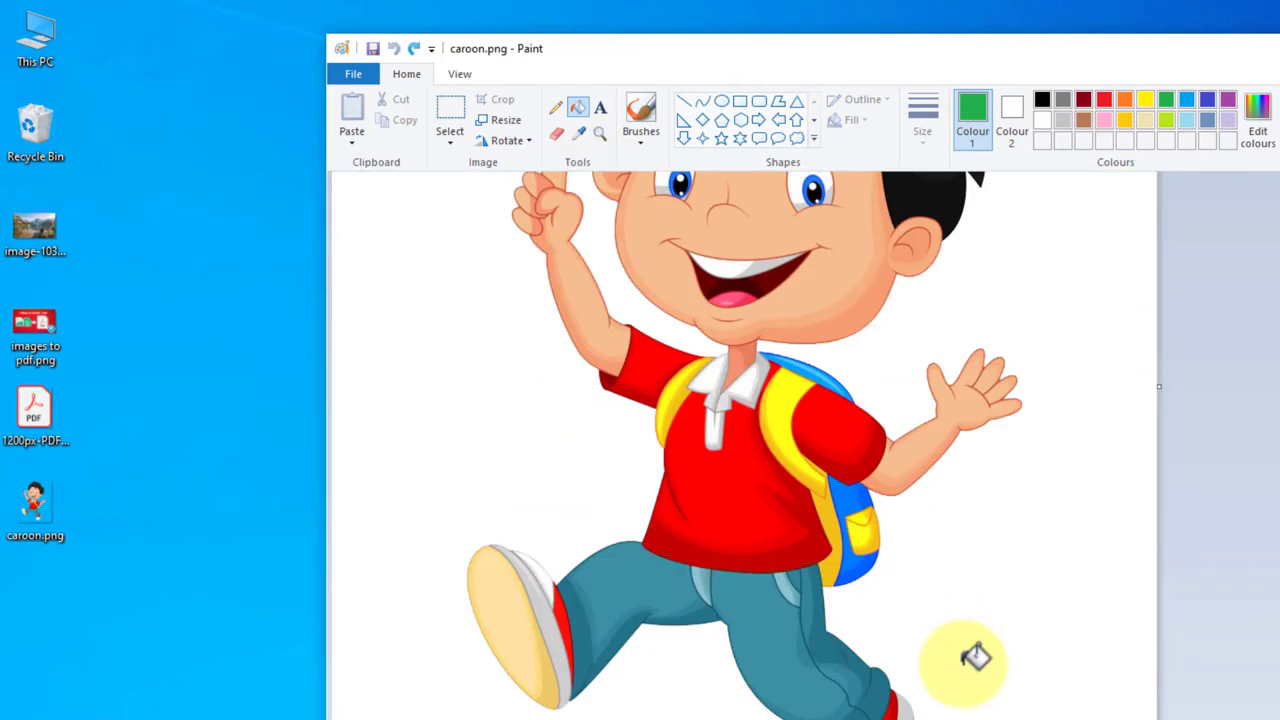
scroll(973, 657, "up", 3)
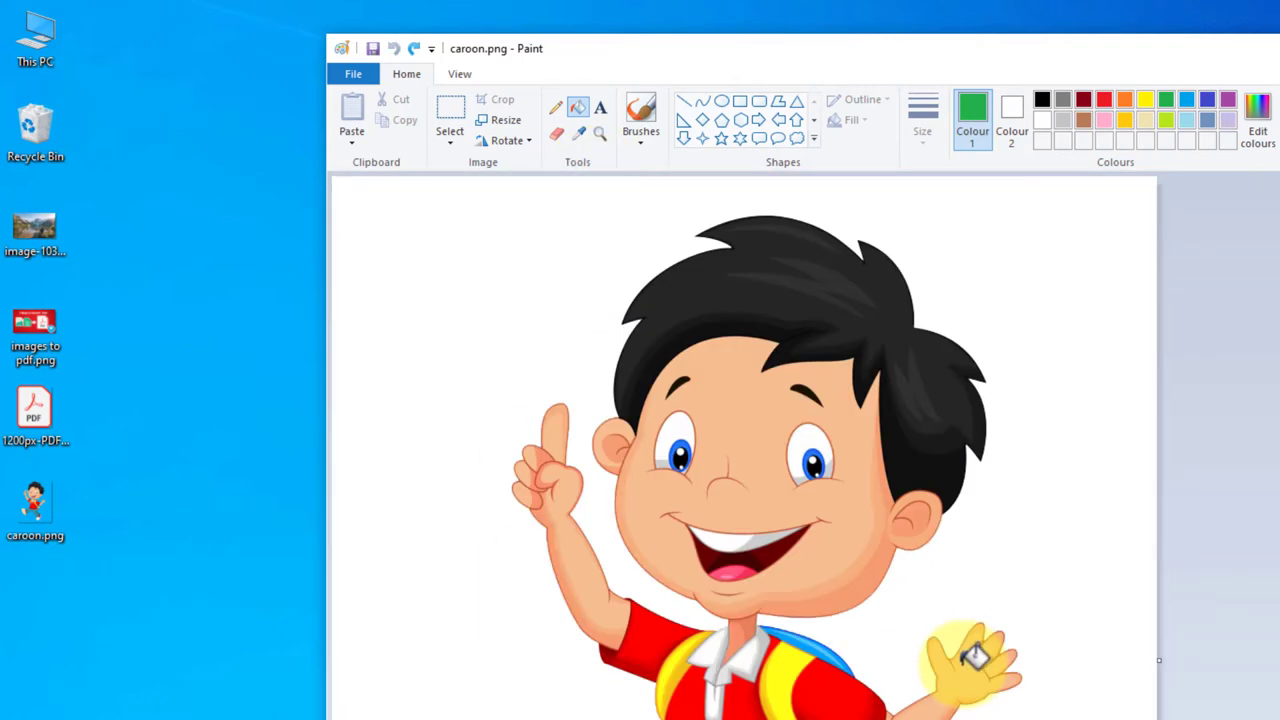
left_click(350, 80)
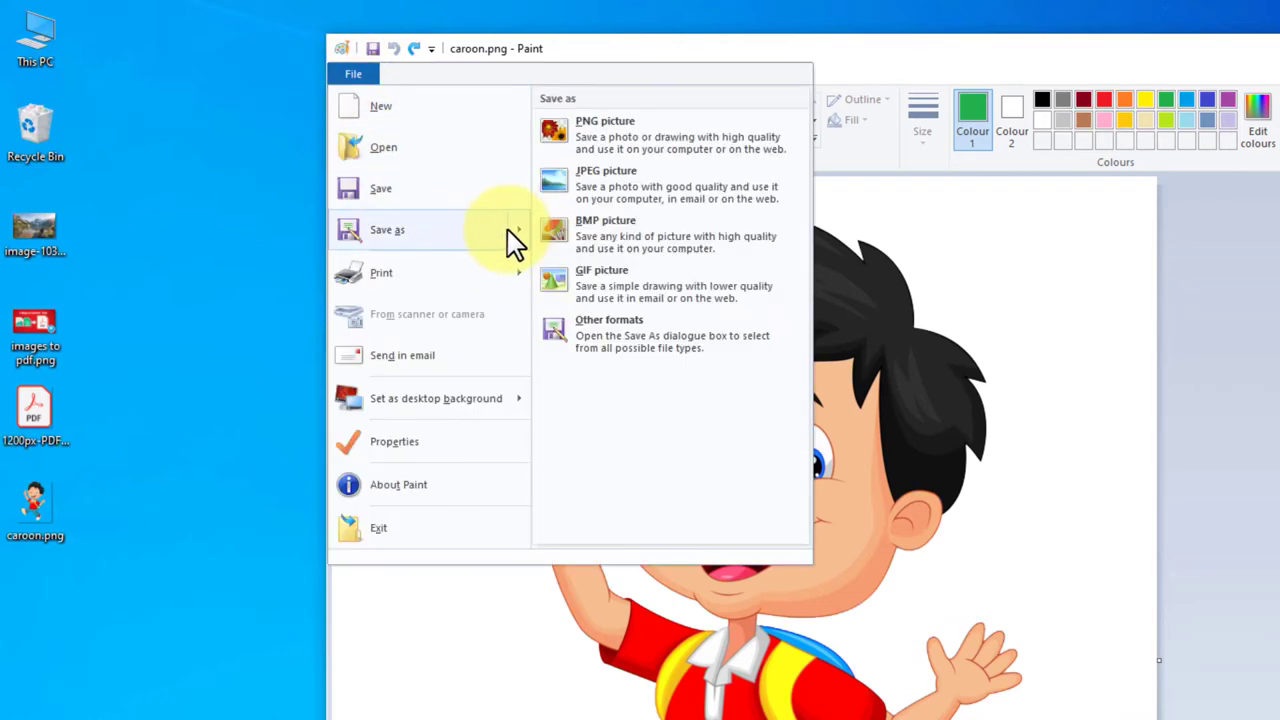
Save the picture as JPEG named caroon.jpg, accepting the transparency loss, and return to the desktop.
left_click(688, 184)
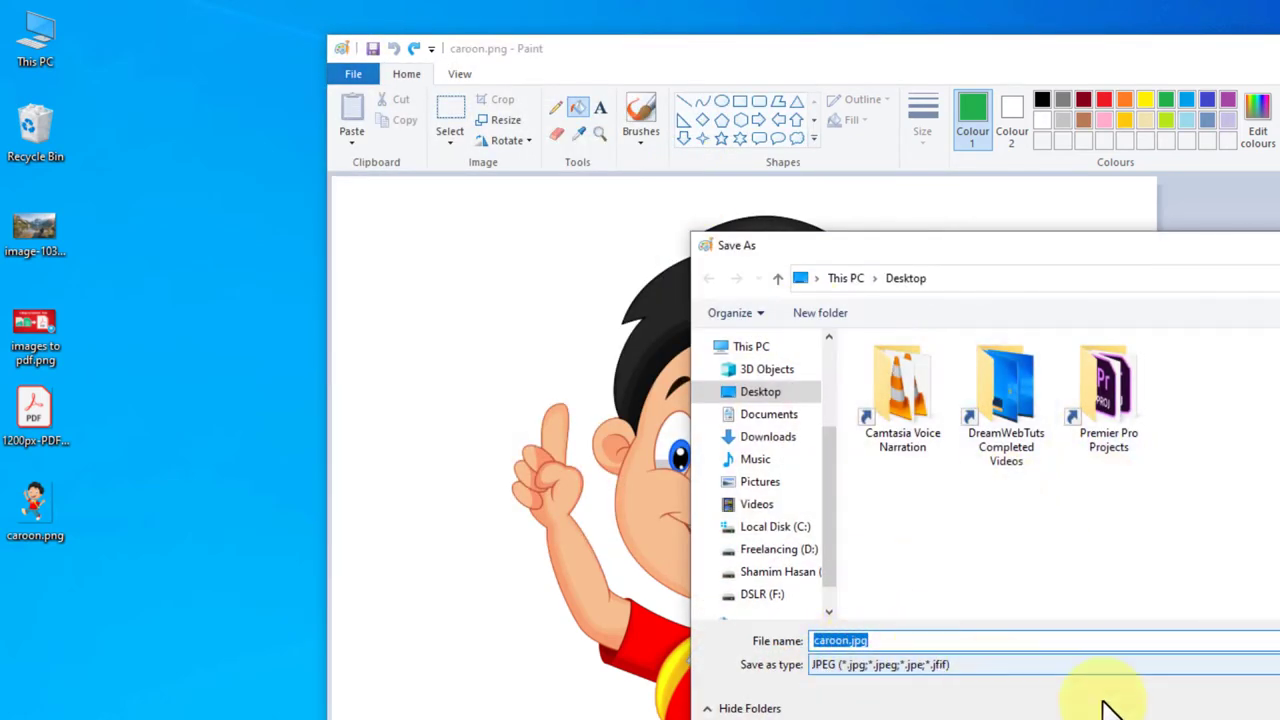
key("Return")
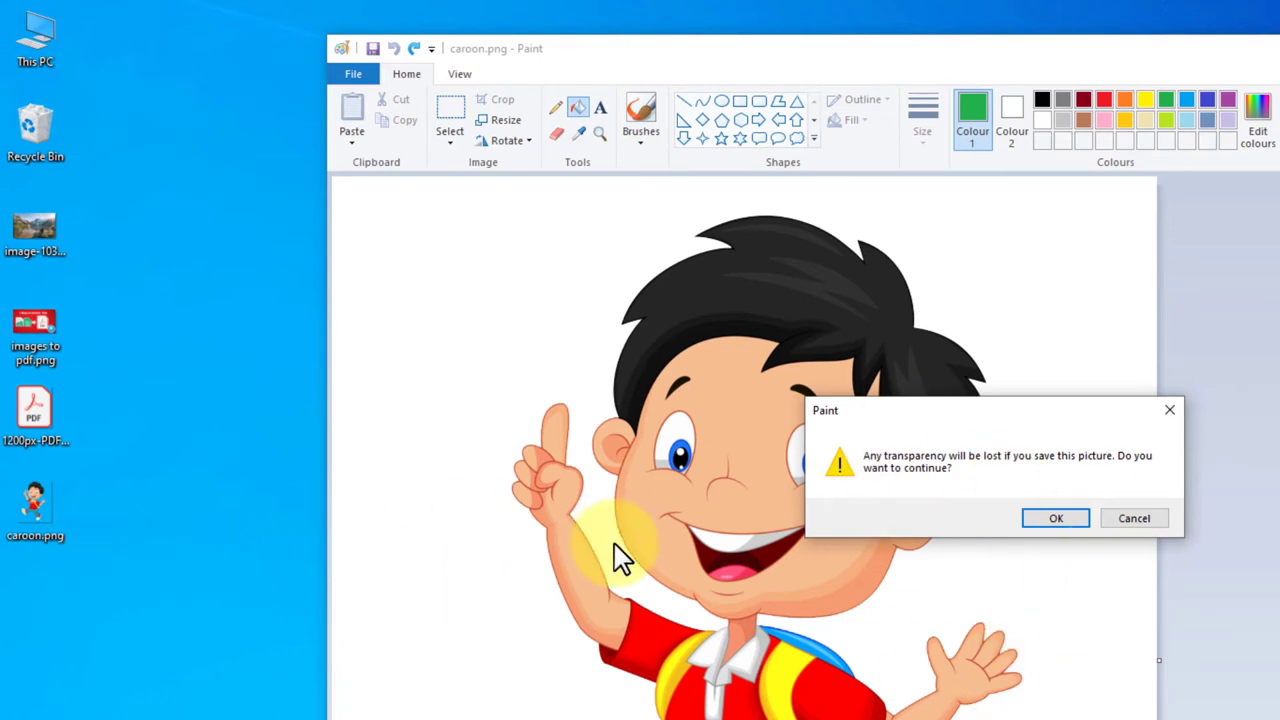
left_click(1060, 518)
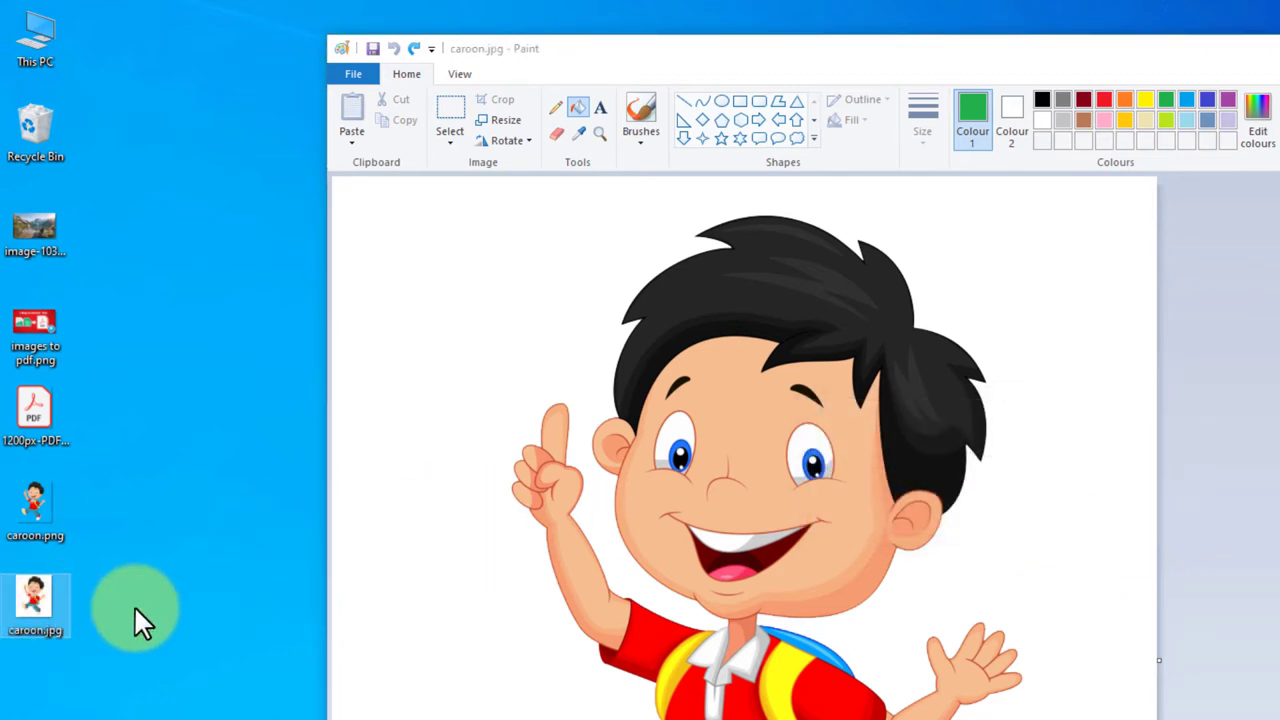
key("super+d")
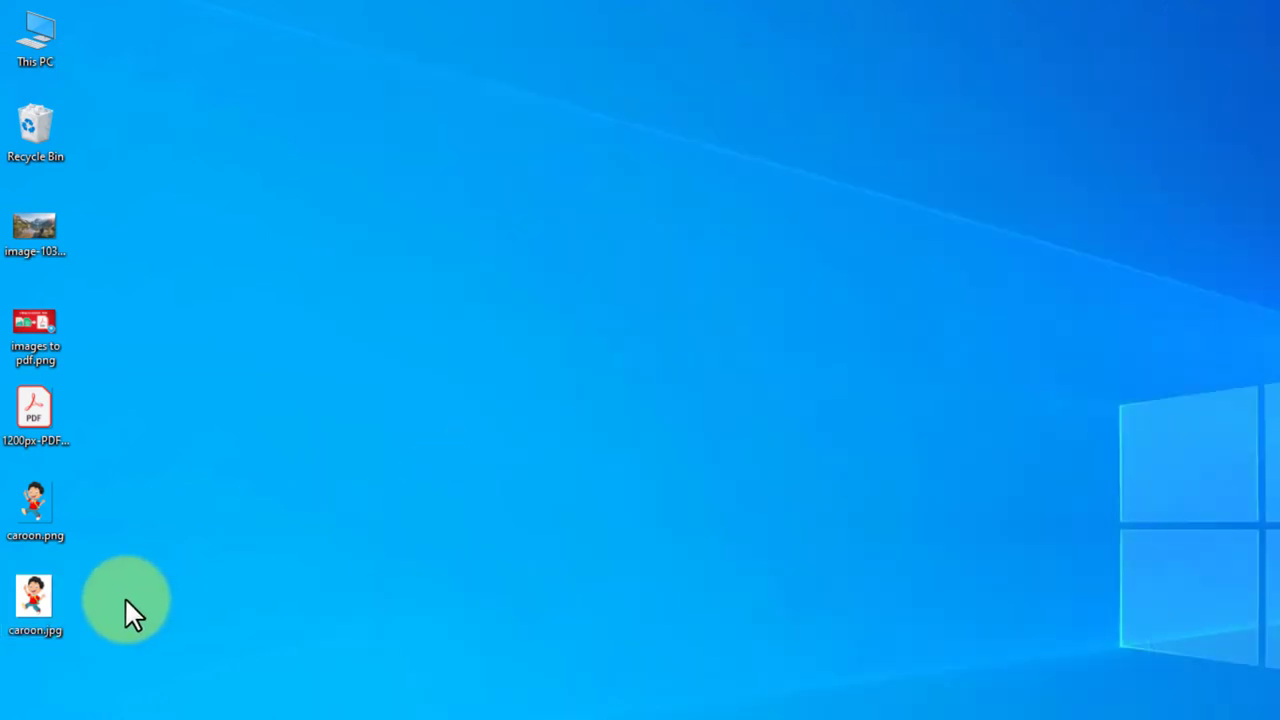
Delete caroon.jpg from the desktop and close the png2jpg.com tab.
left_click(41, 602)
key("Delete")
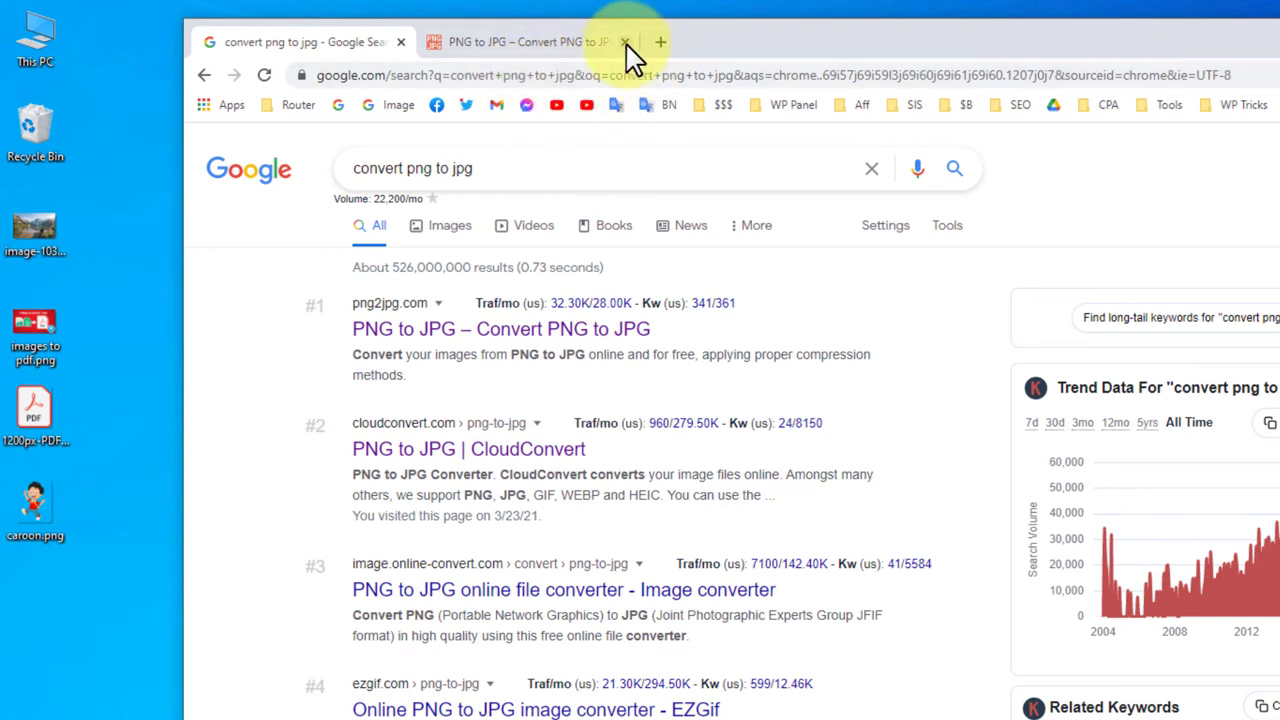
left_click(624, 42)
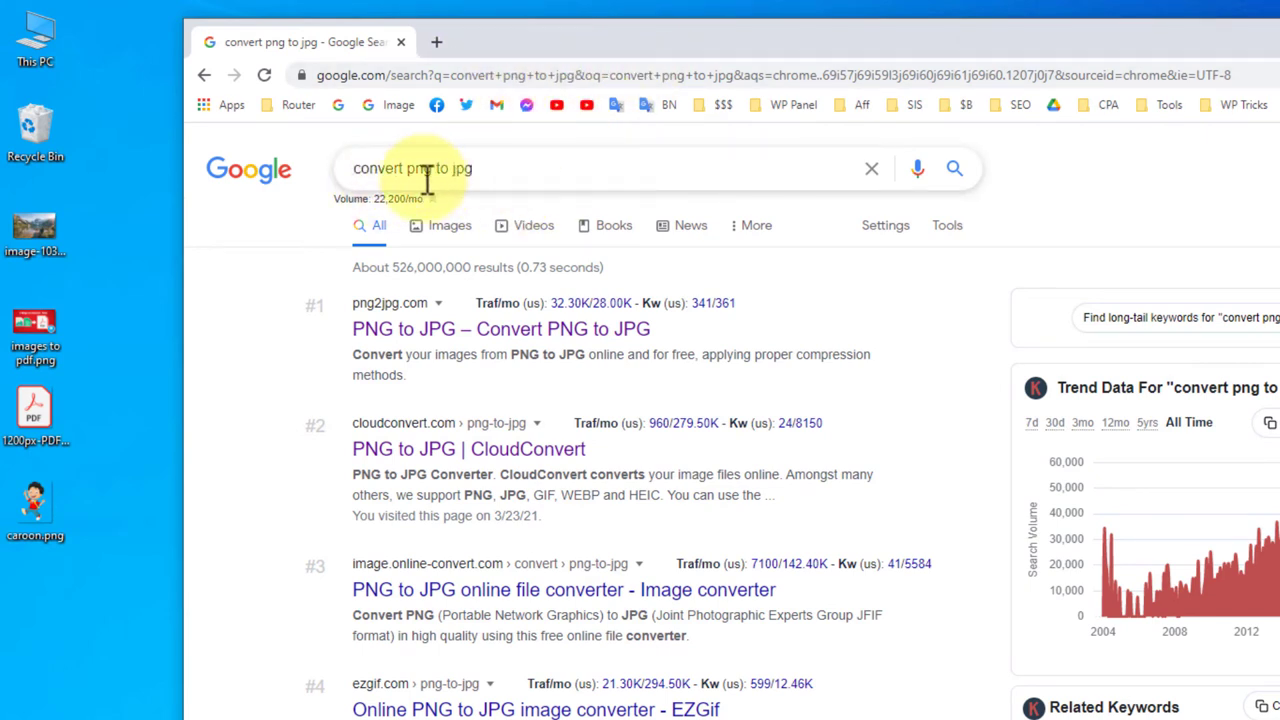
Search Google for 'convert png to jpg' in a new tab and open the CloudConvert result.
left_click(436, 42)
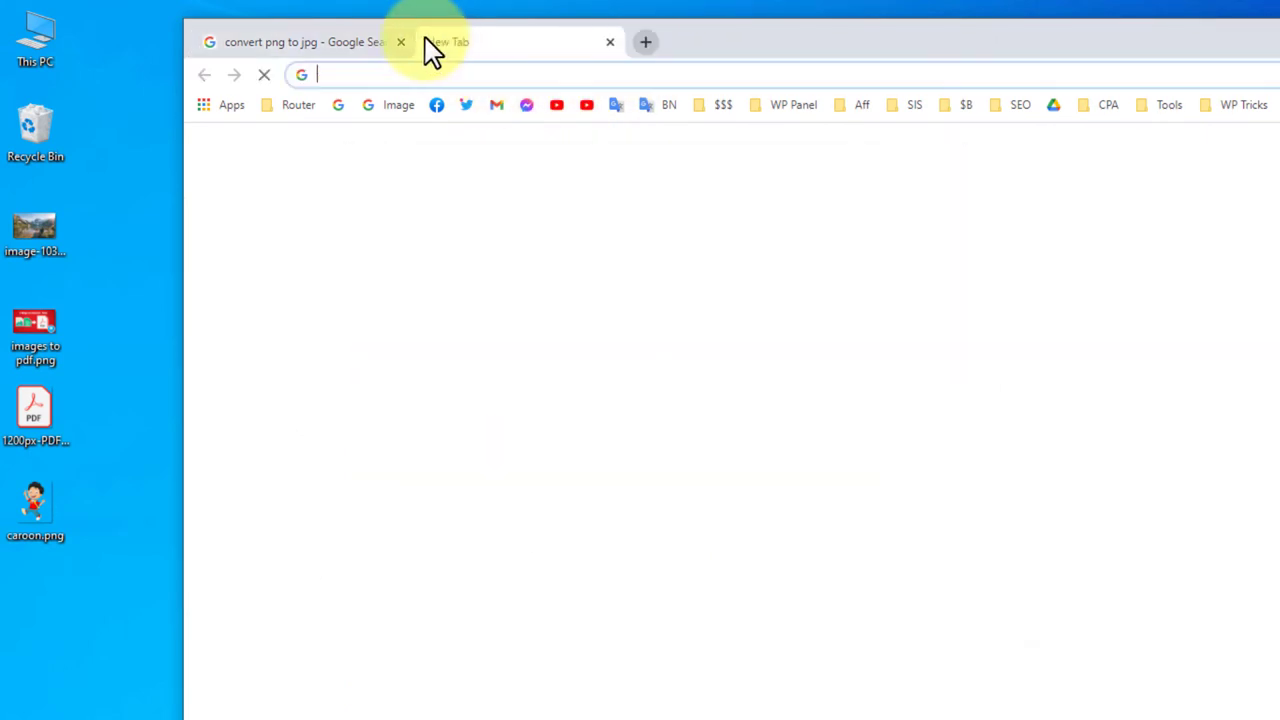
type("convert png to")
key("Return")
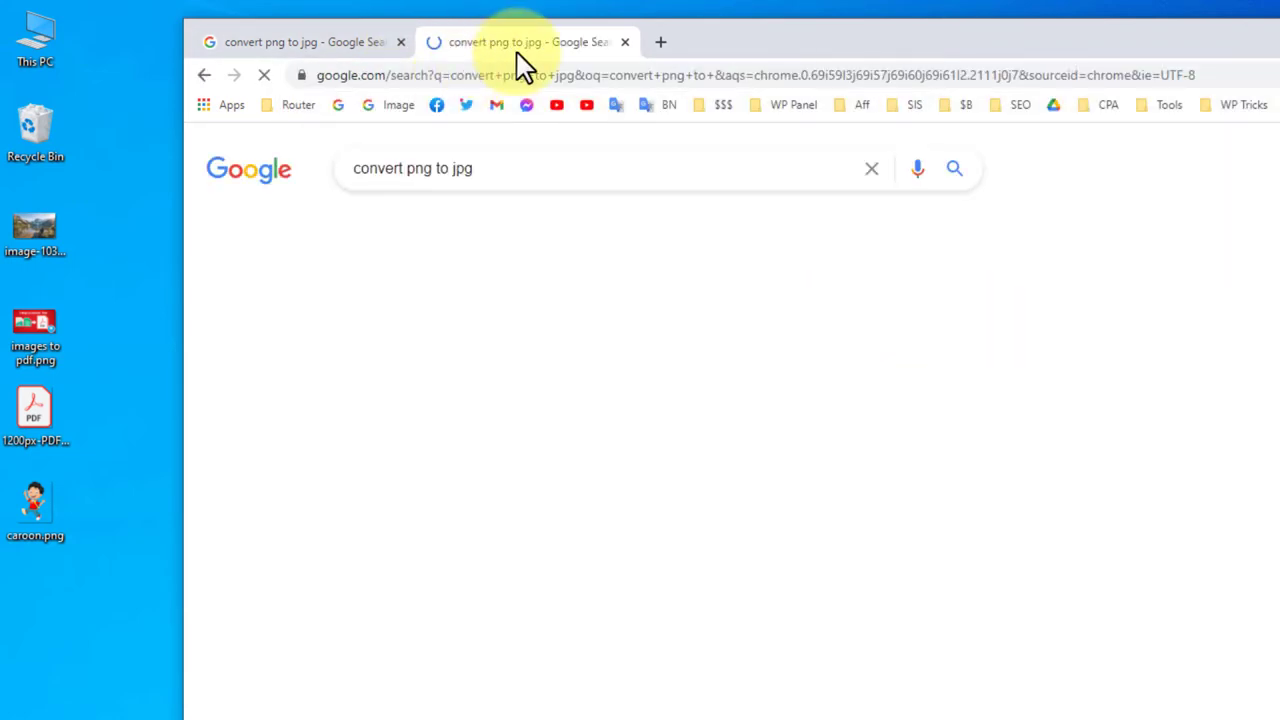
left_click(401, 42)
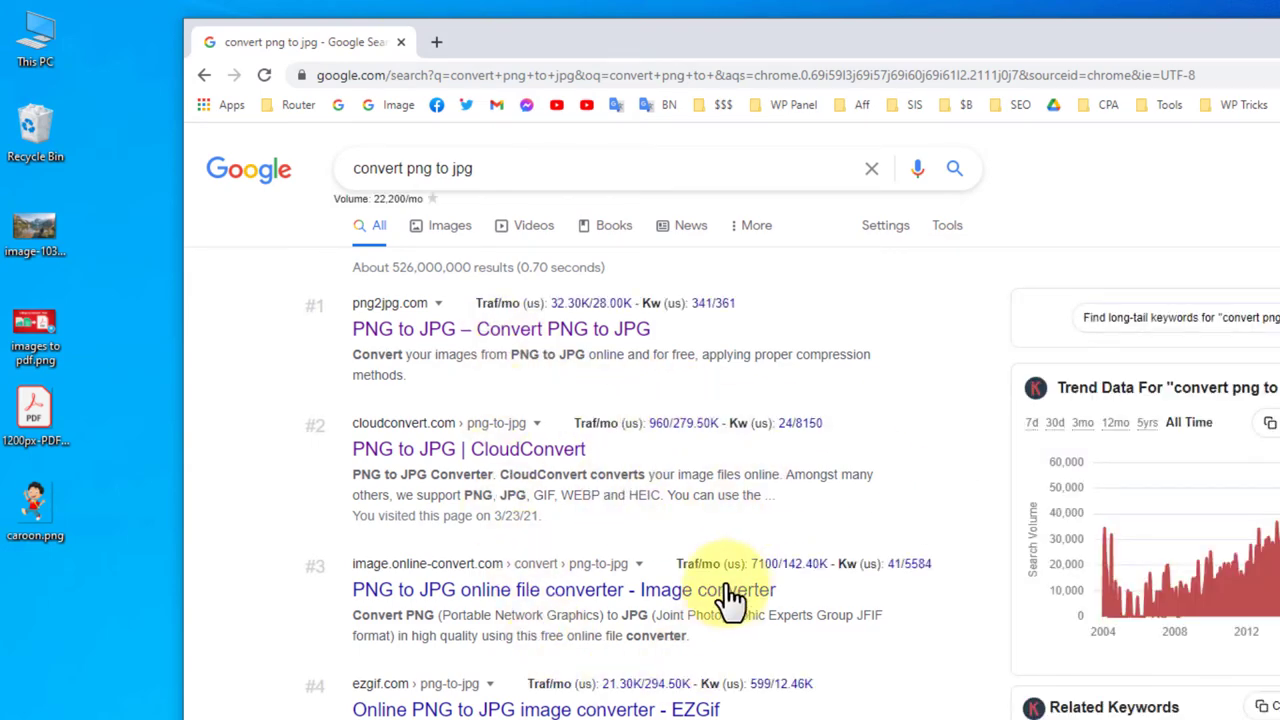
scroll(730, 600, "down", 5)
scroll(757, 694, "up", 5)
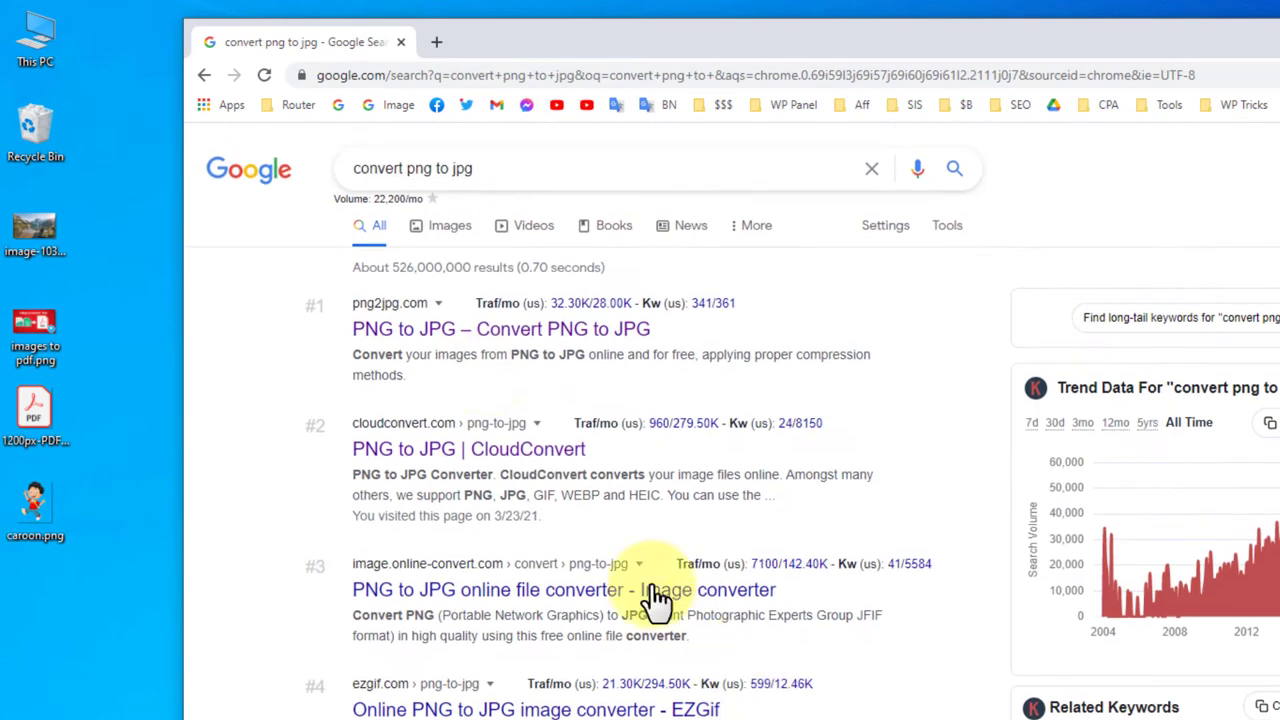
left_click(487, 450, "ctrl")
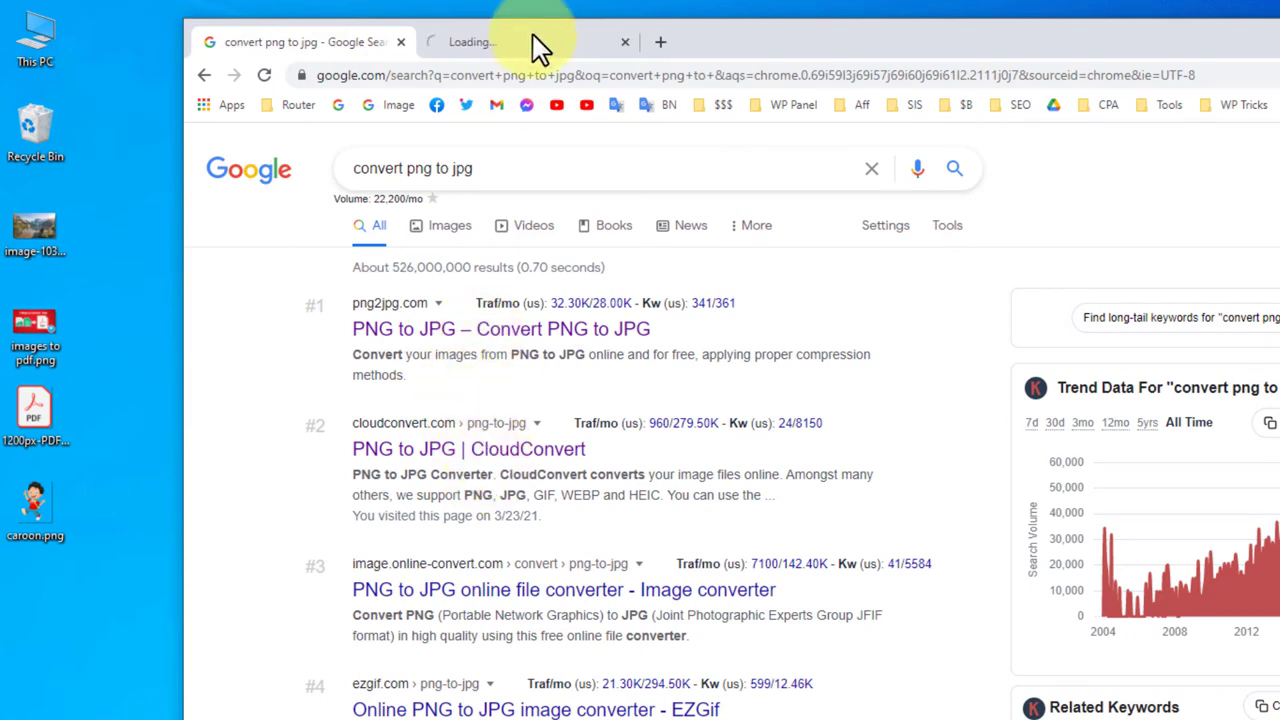
Upload caroon.png from the Desktop to CloudConvert's PNG to JPG converter.
left_click(531, 40)
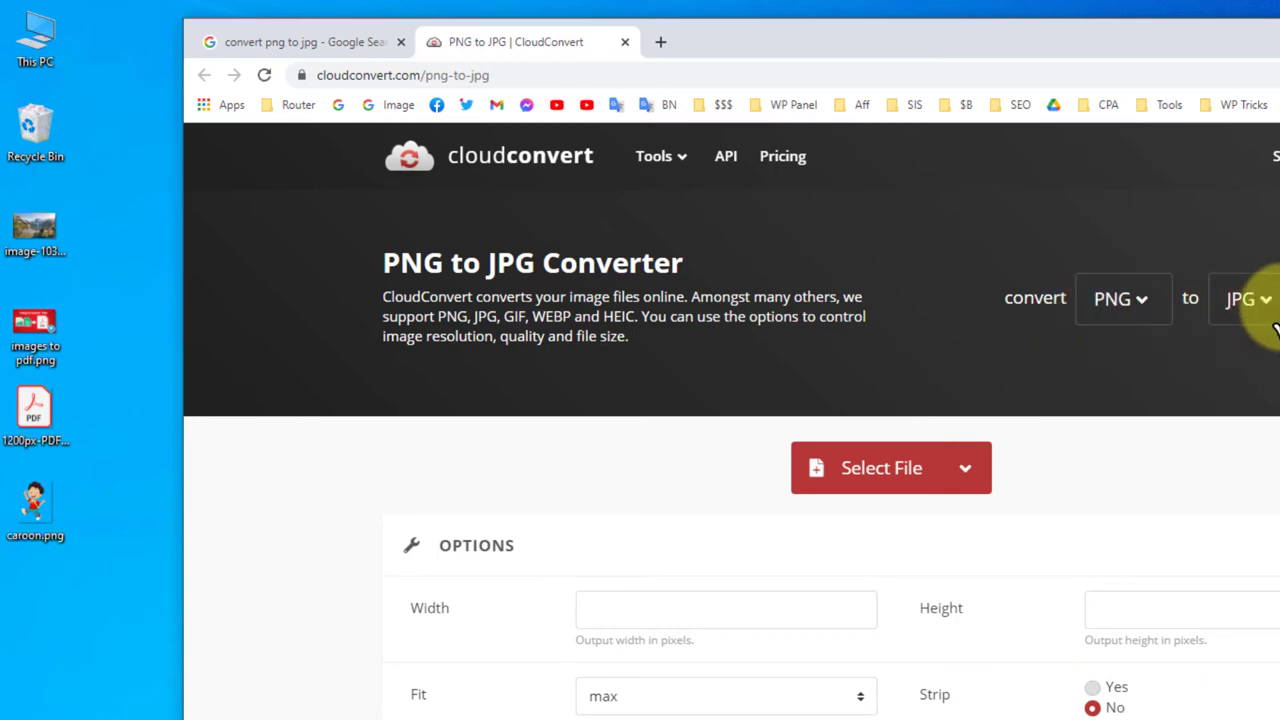
left_click(887, 468)
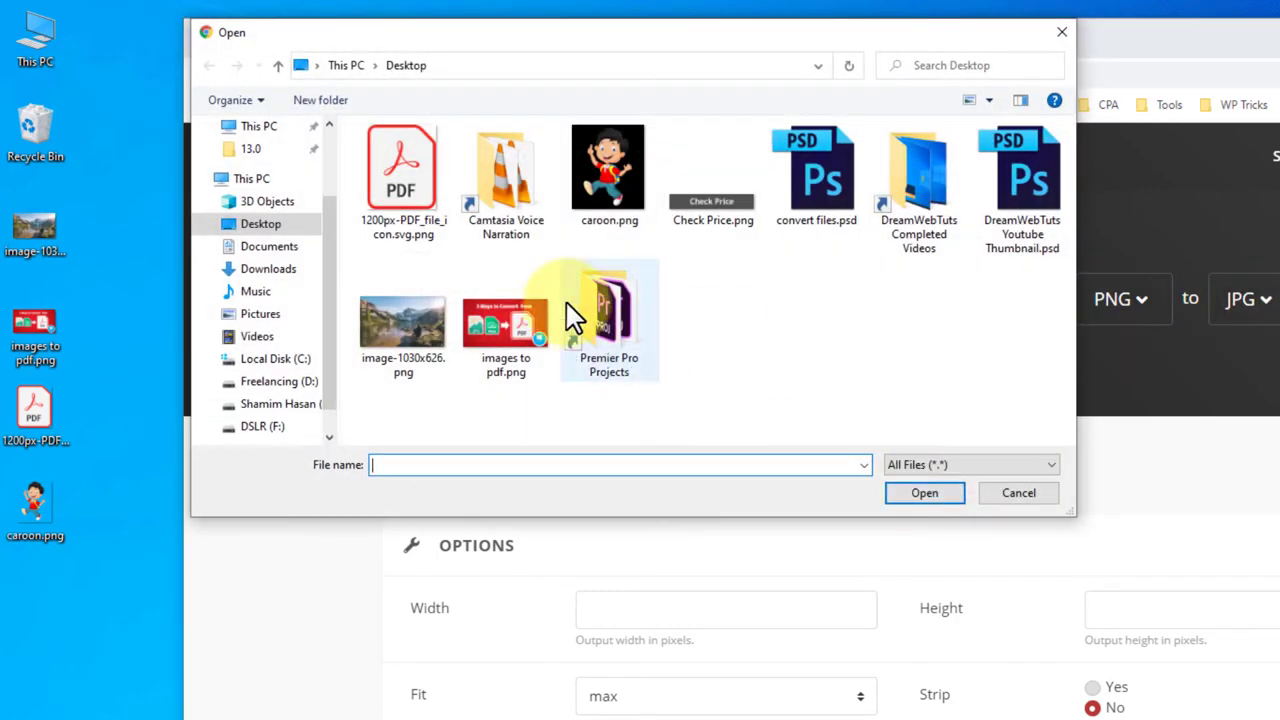
left_click(638, 238)
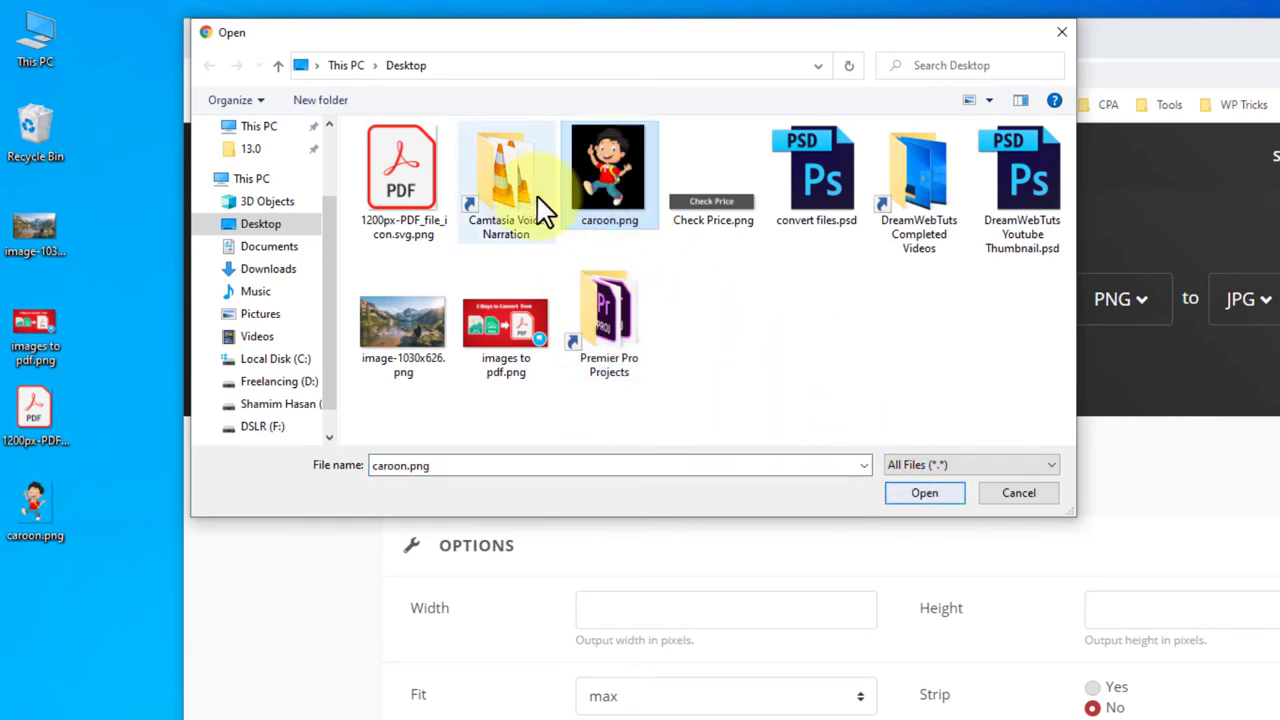
left_click(910, 492)
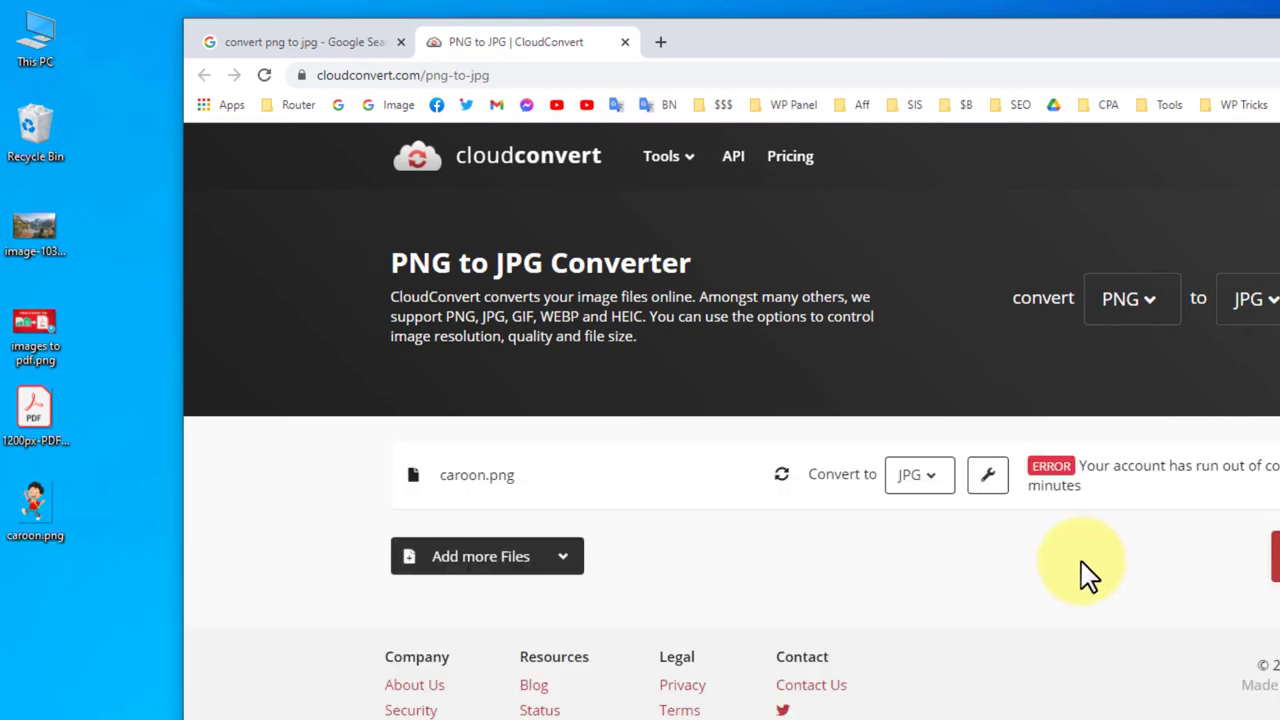
Open the png2jpg.com search result in a new tab and close the CloudConvert tab.
left_click(295, 45)
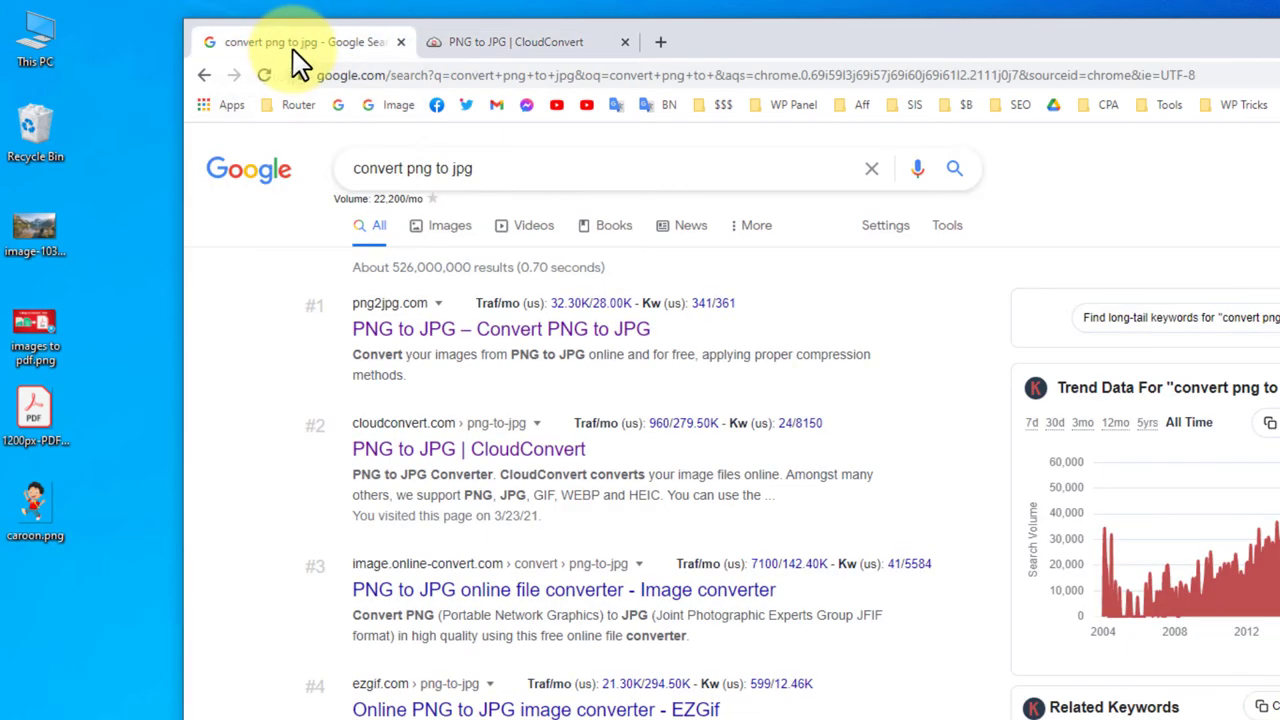
middle_click(450, 330)
left_click(586, 45)
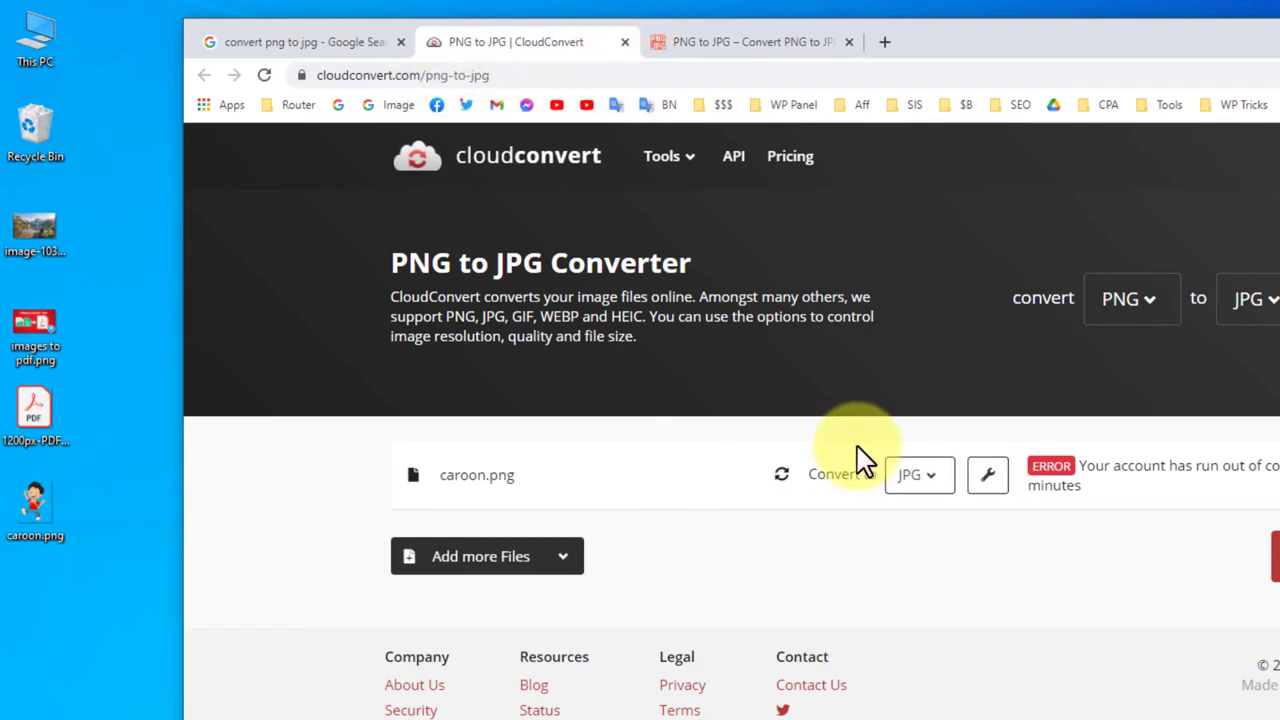
left_click(623, 45)
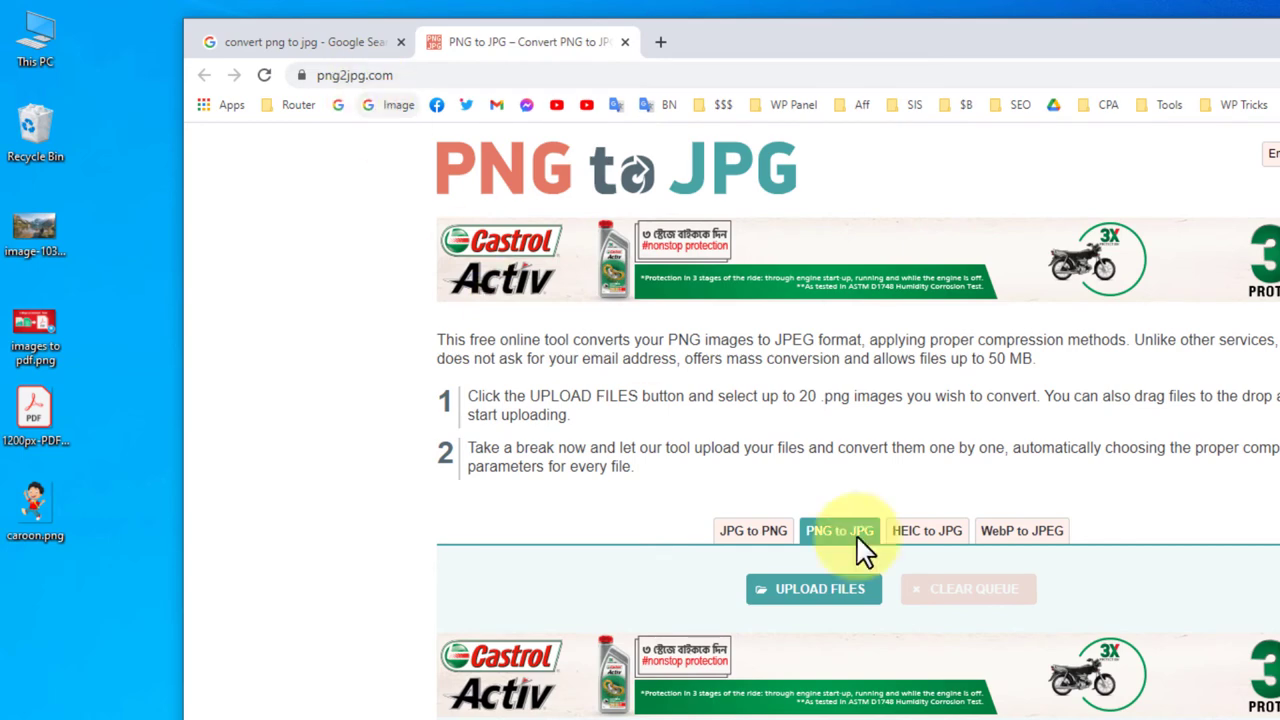
Upload caroon.png from the Desktop to png2jpg.com and download the converted caroon JPG.
left_click(792, 590)
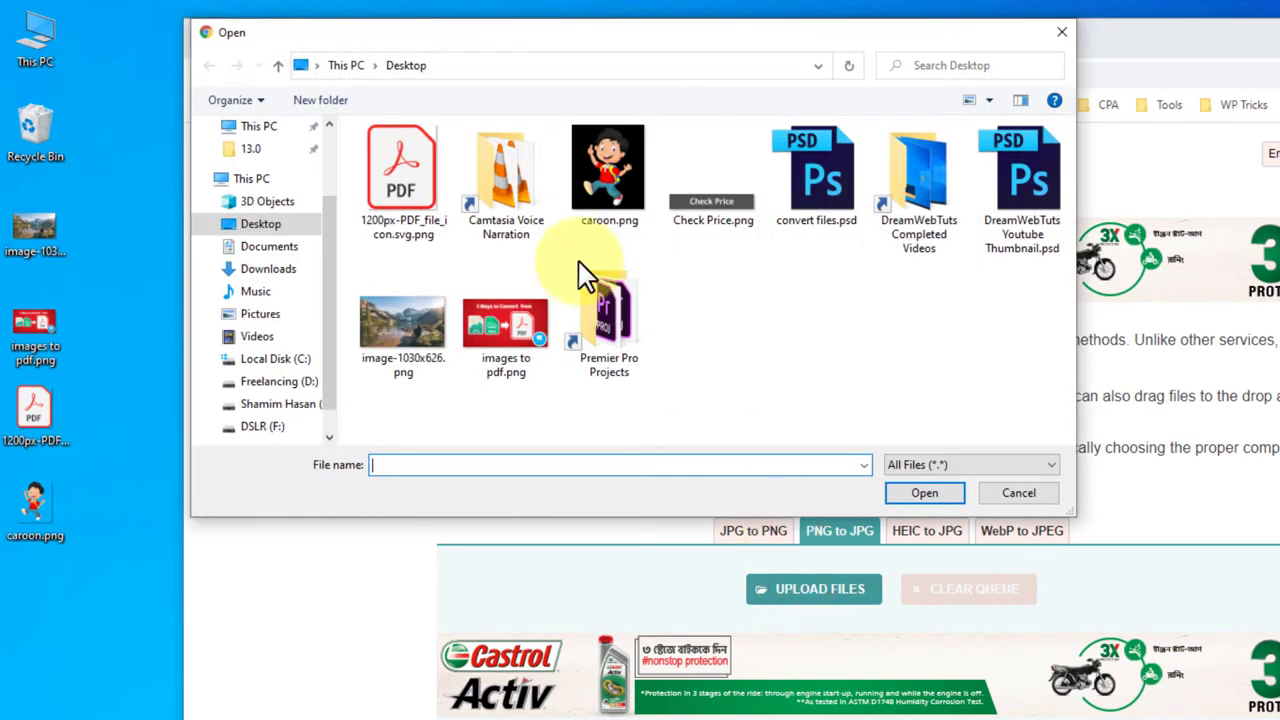
left_click(598, 162)
left_click(923, 489)
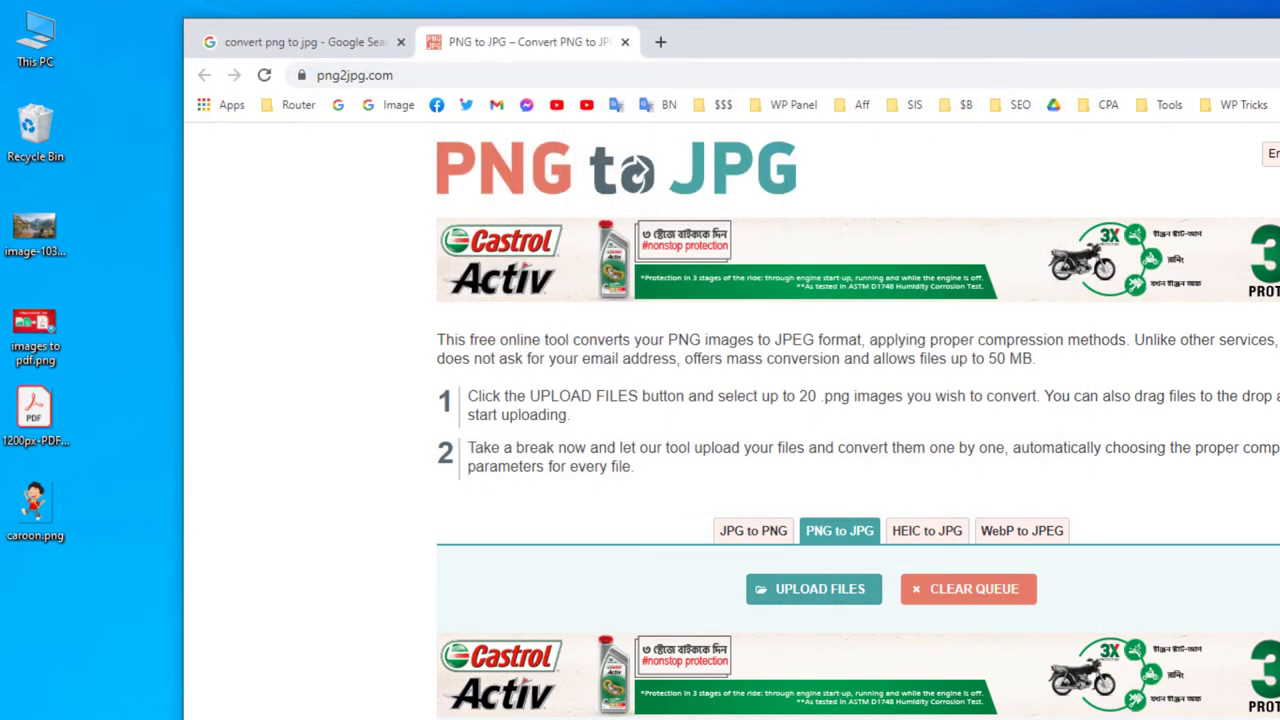
scroll(1057, 700, "down", 1)
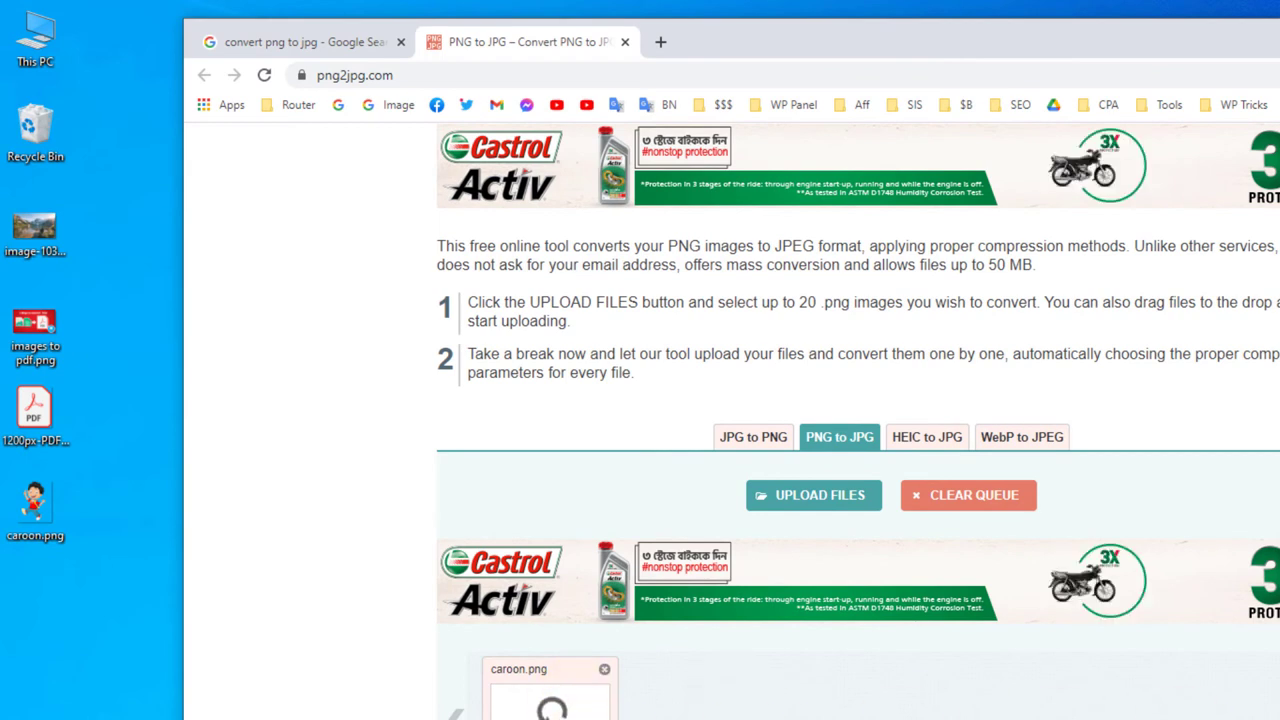
scroll(586, 590, "down", 2)
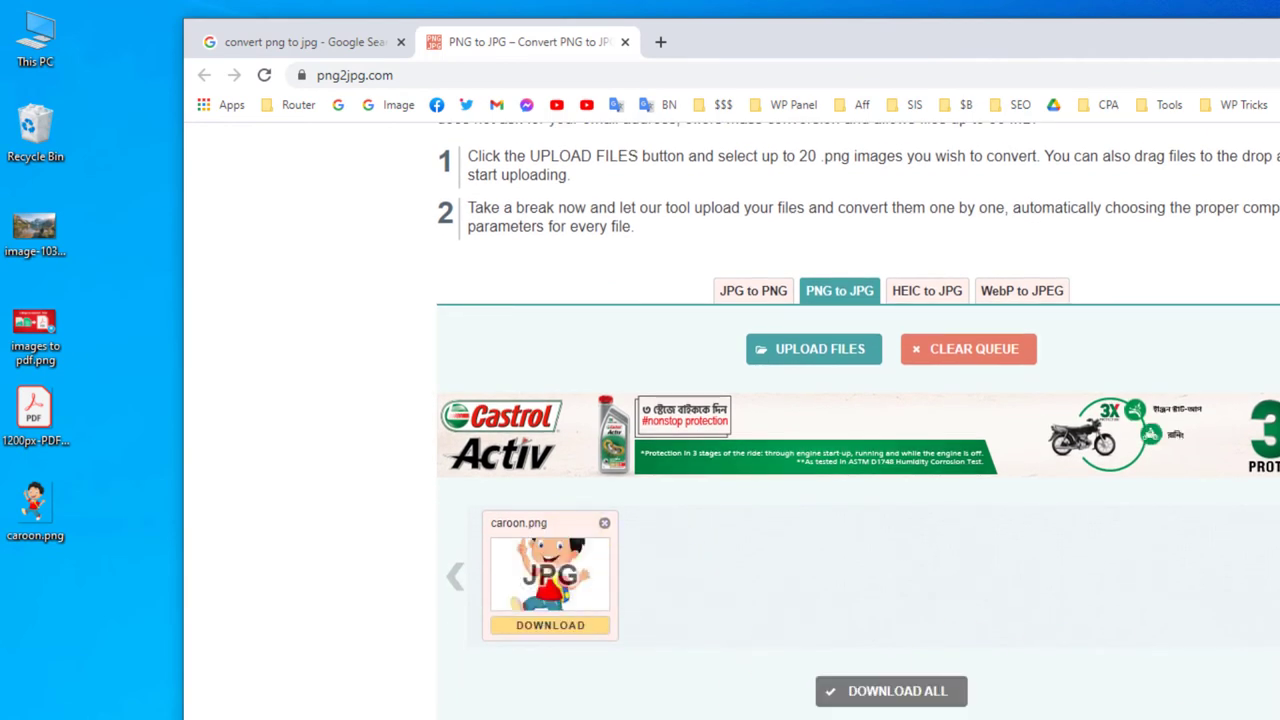
left_click(570, 628)
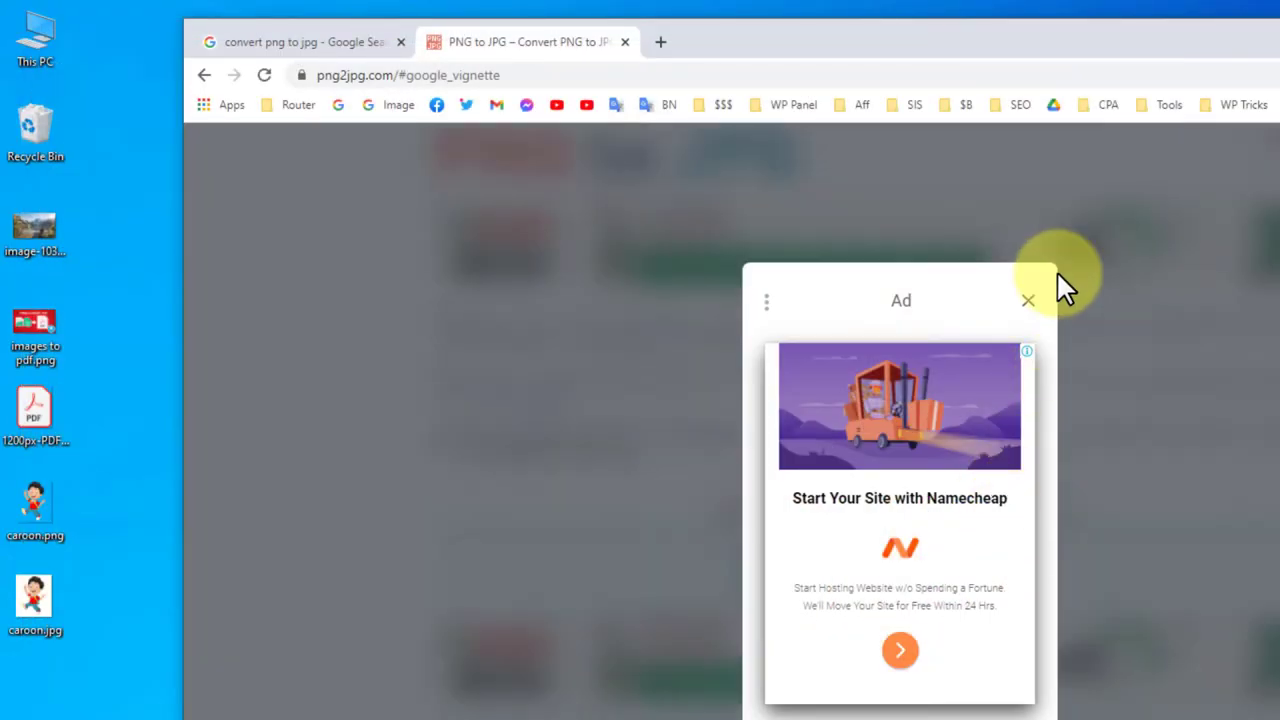
Dismiss the full-page advertisement and close the png2jpg converter tab, keeping the Google results.
left_click(1028, 297)
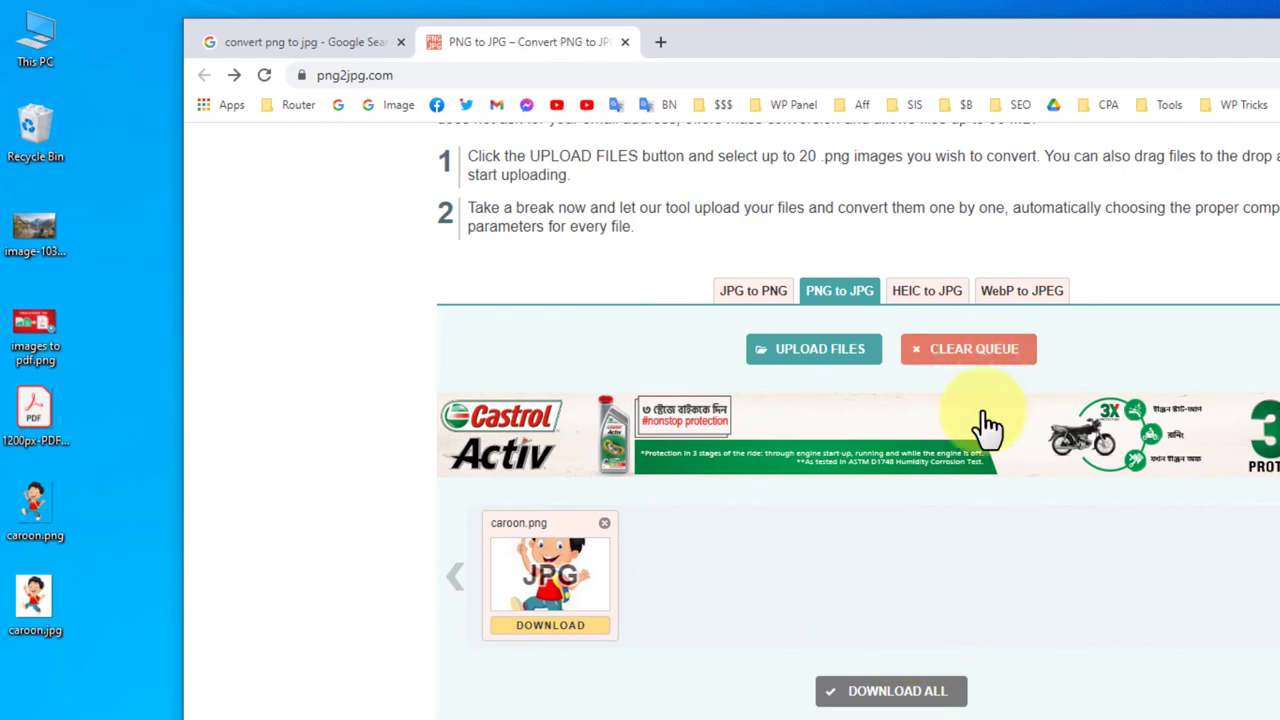
mouse_move(600, 585)
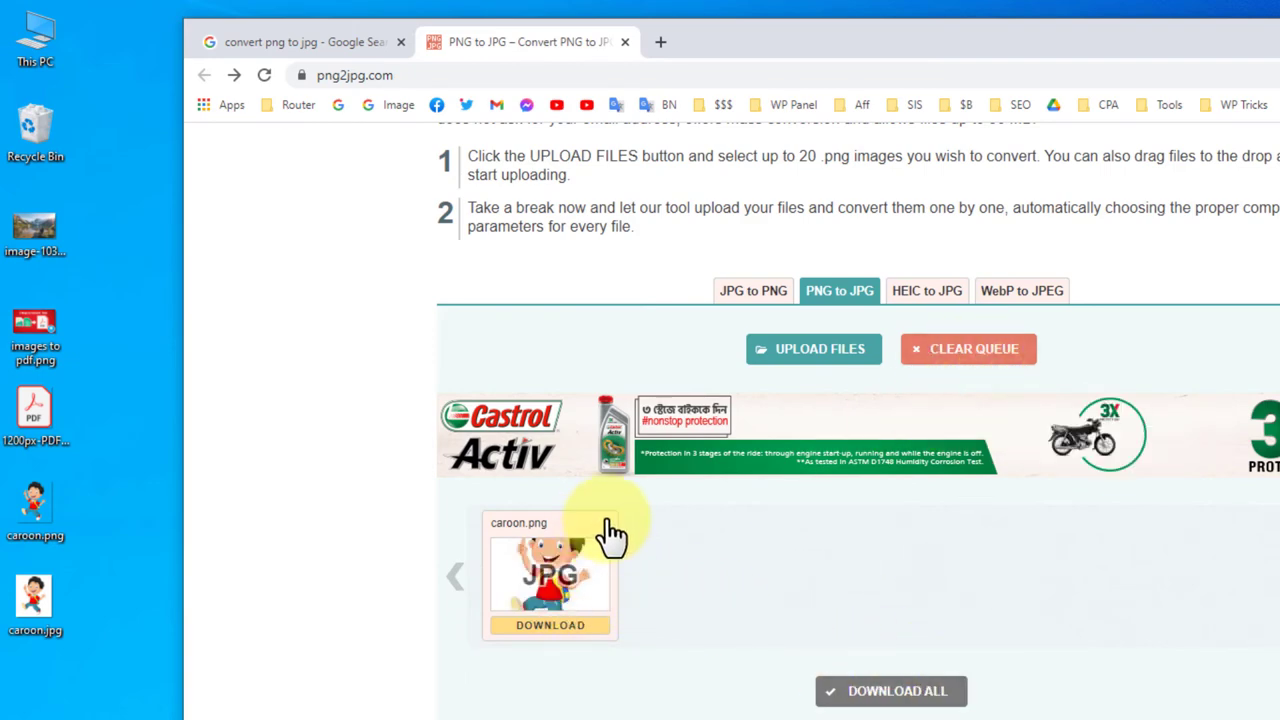
scroll(1212, 708, "up", 3)
scroll(1200, 700, "up", 1)
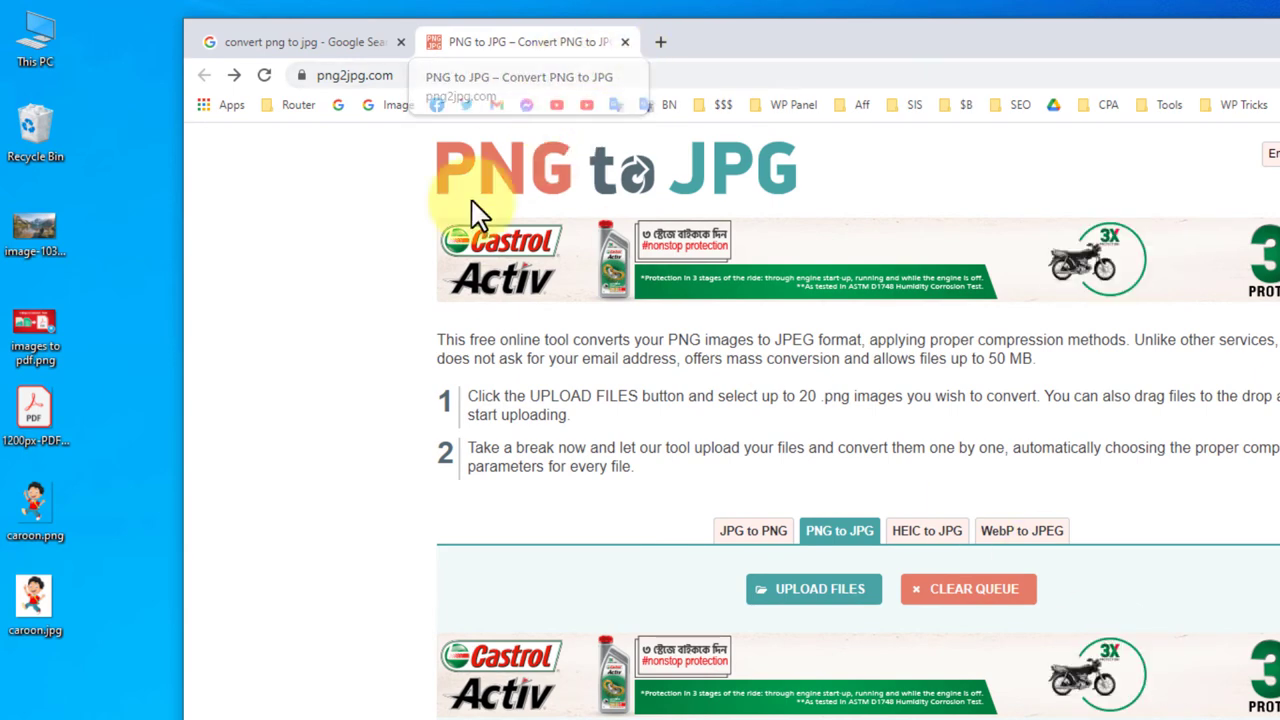
left_click(317, 44)
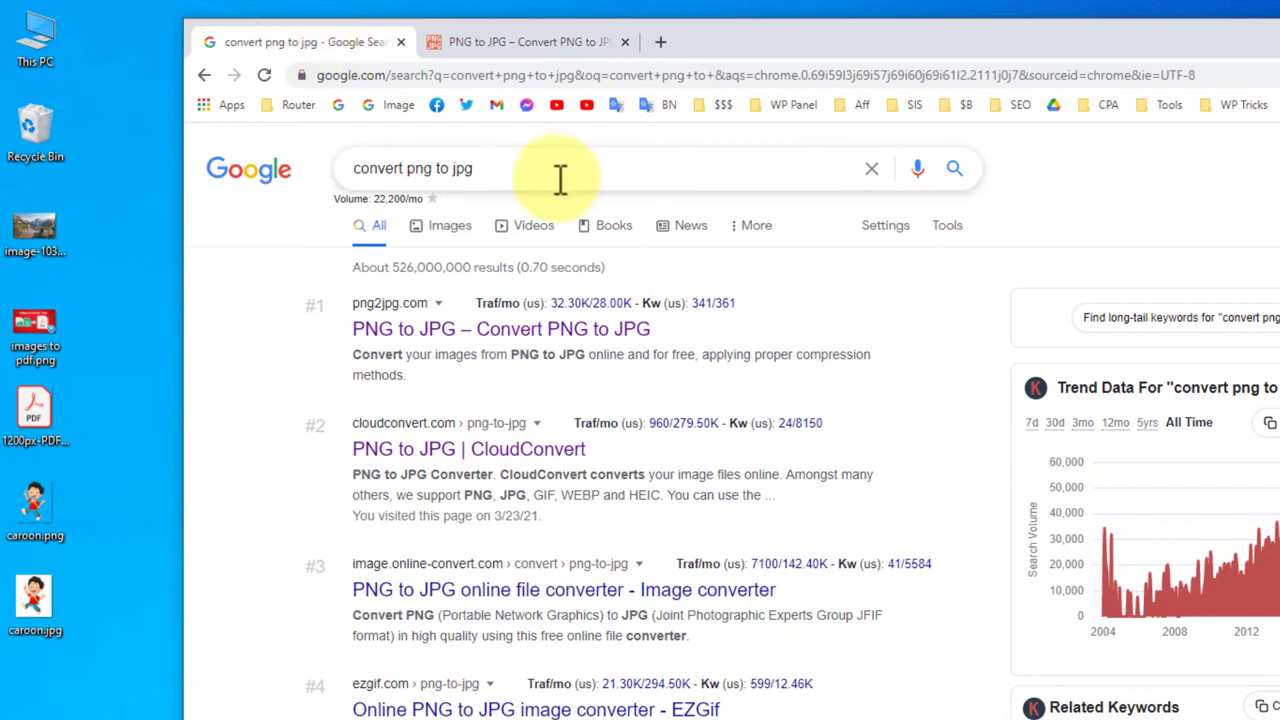
left_click(583, 43)
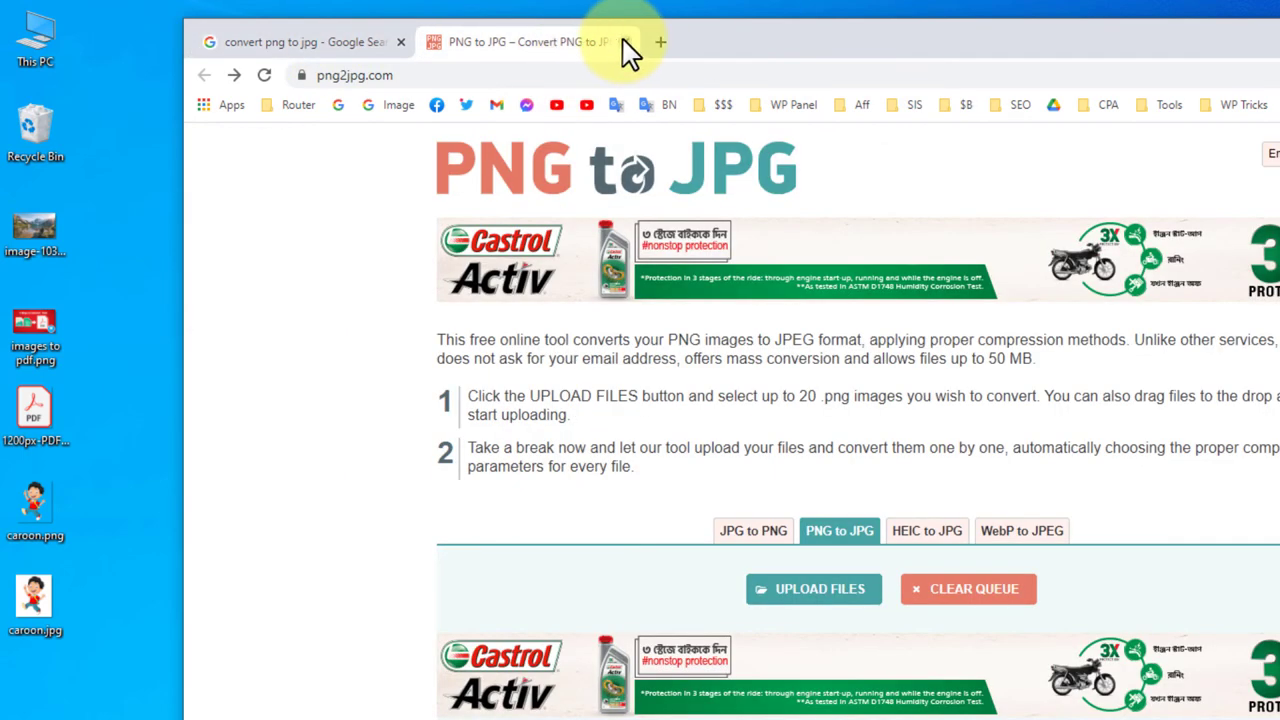
left_click(625, 42)
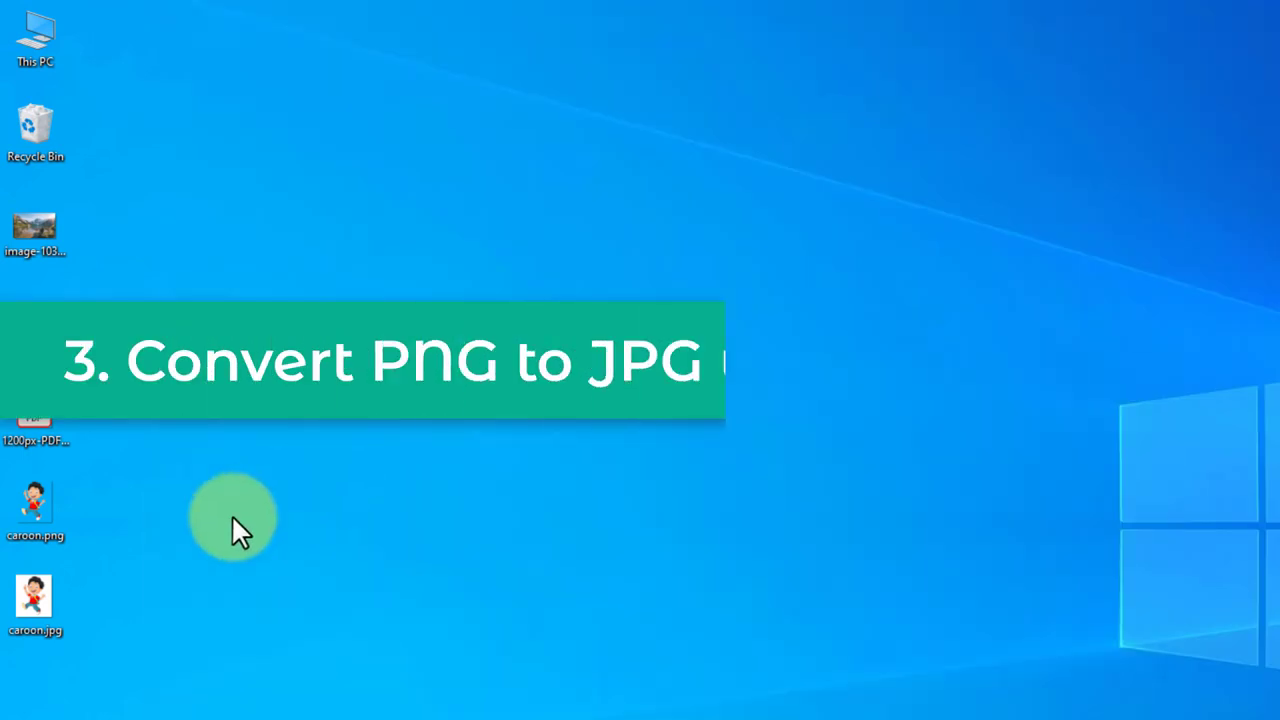
Drag the old caroon.jpg from the desktop onto the Recycle Bin.
left_click_drag(51, 603, 55, 138)
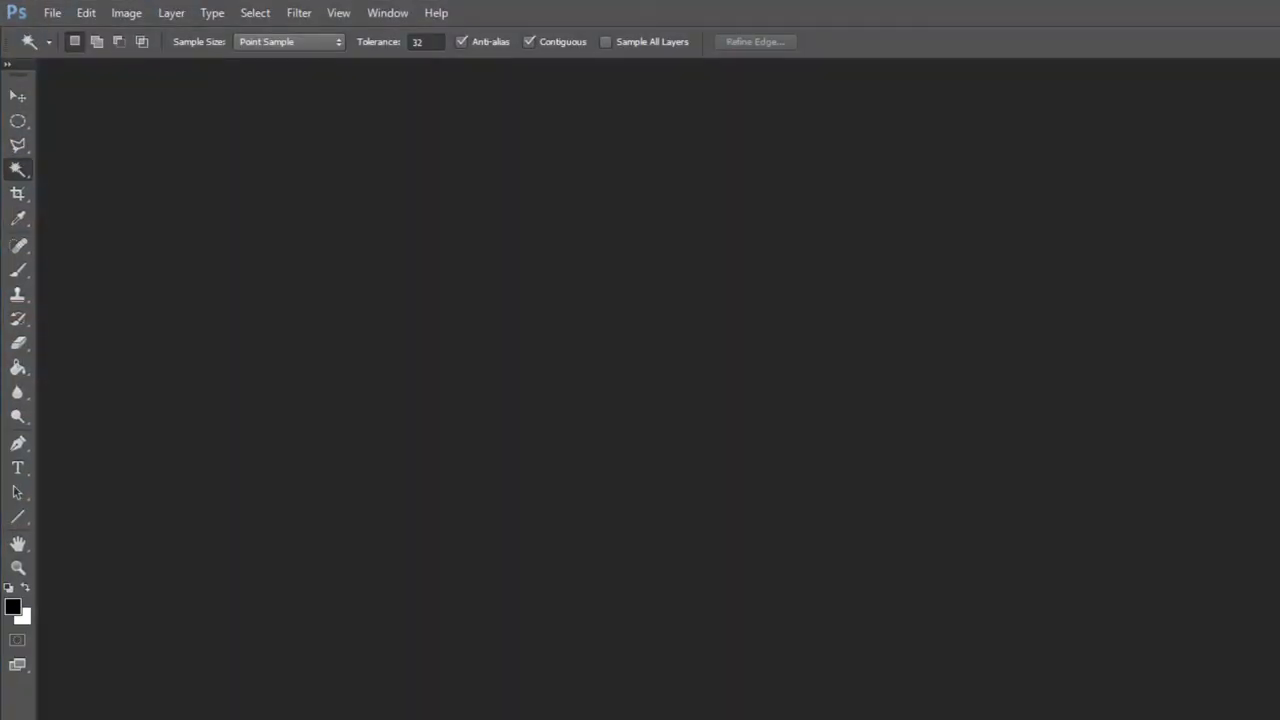
Drag caroon.png into Photoshop to open it, dismissing the redundant File > Open dialog.
left_click_drag(6, 514, 210, 719)
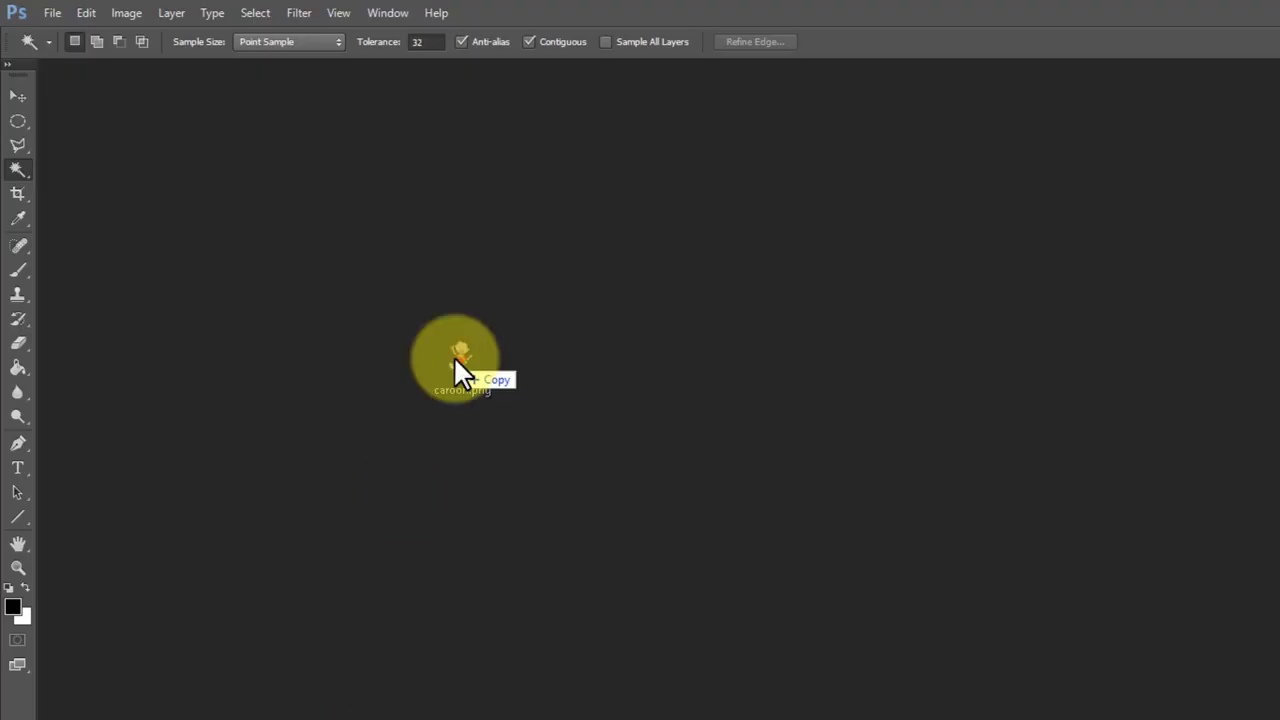
left_click_drag(457, 364, 456, 358)
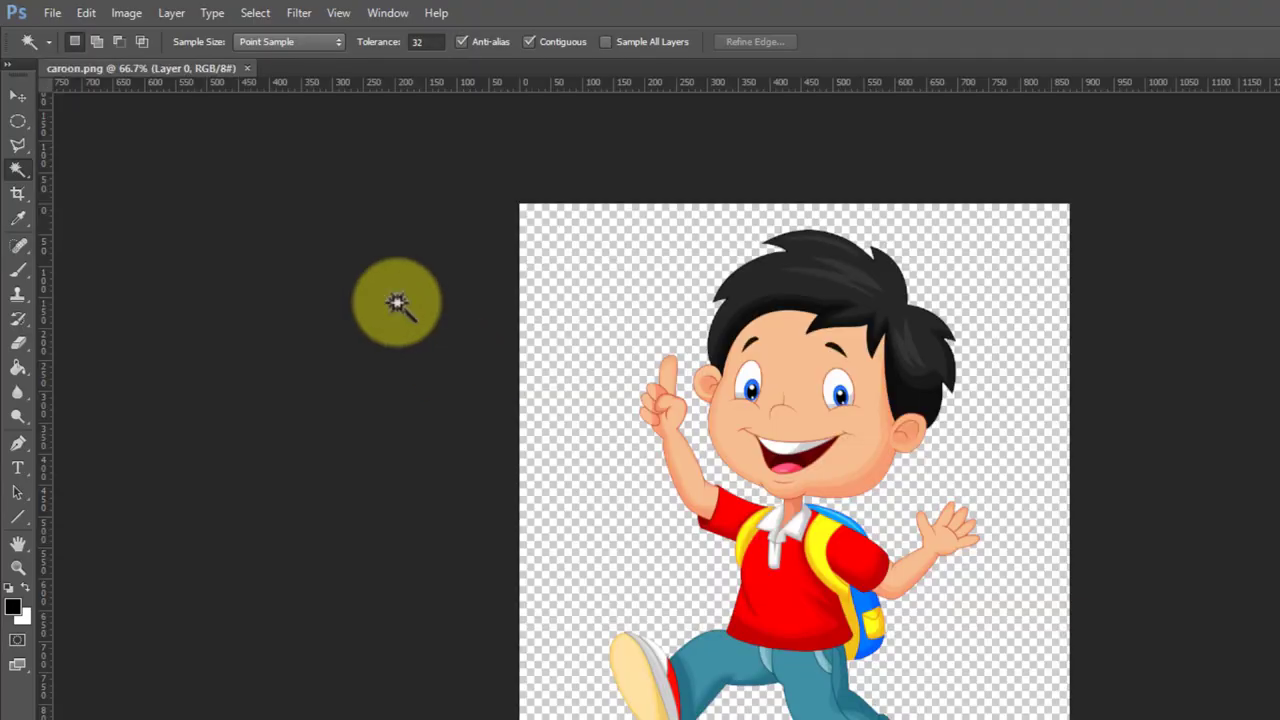
left_click(52, 13)
left_click(75, 51)
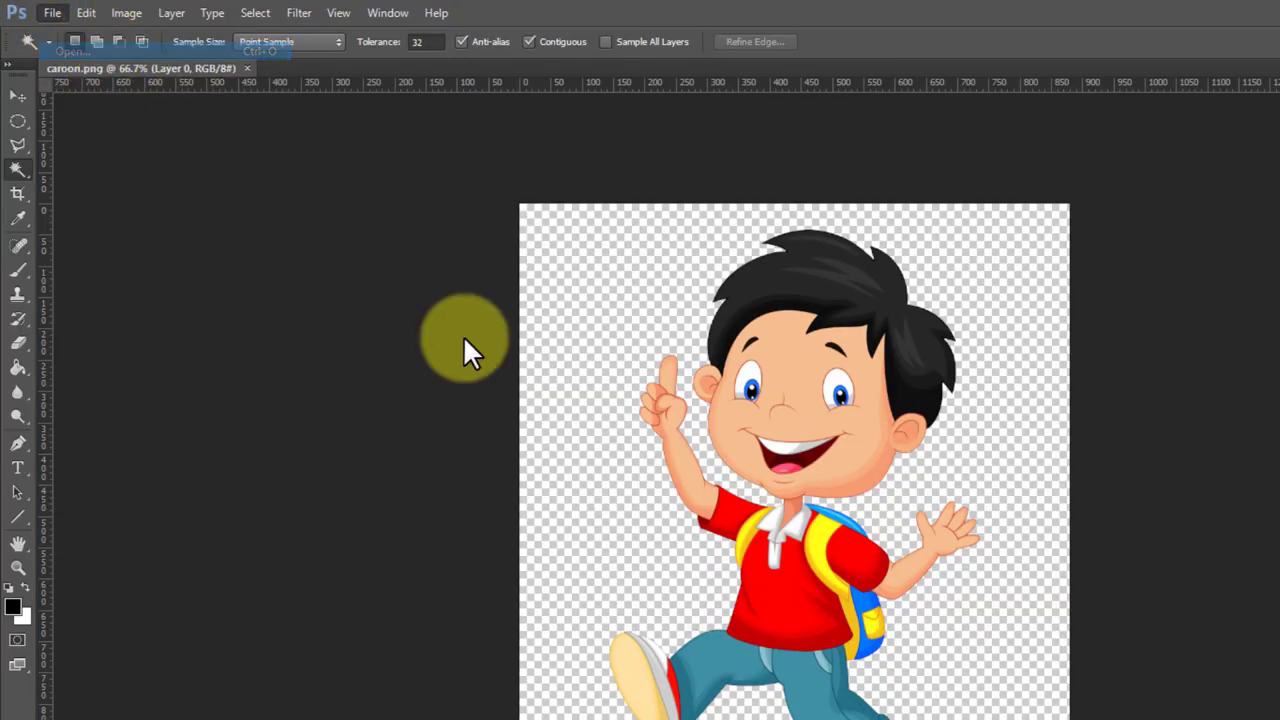
left_click(423, 140)
left_click(878, 15)
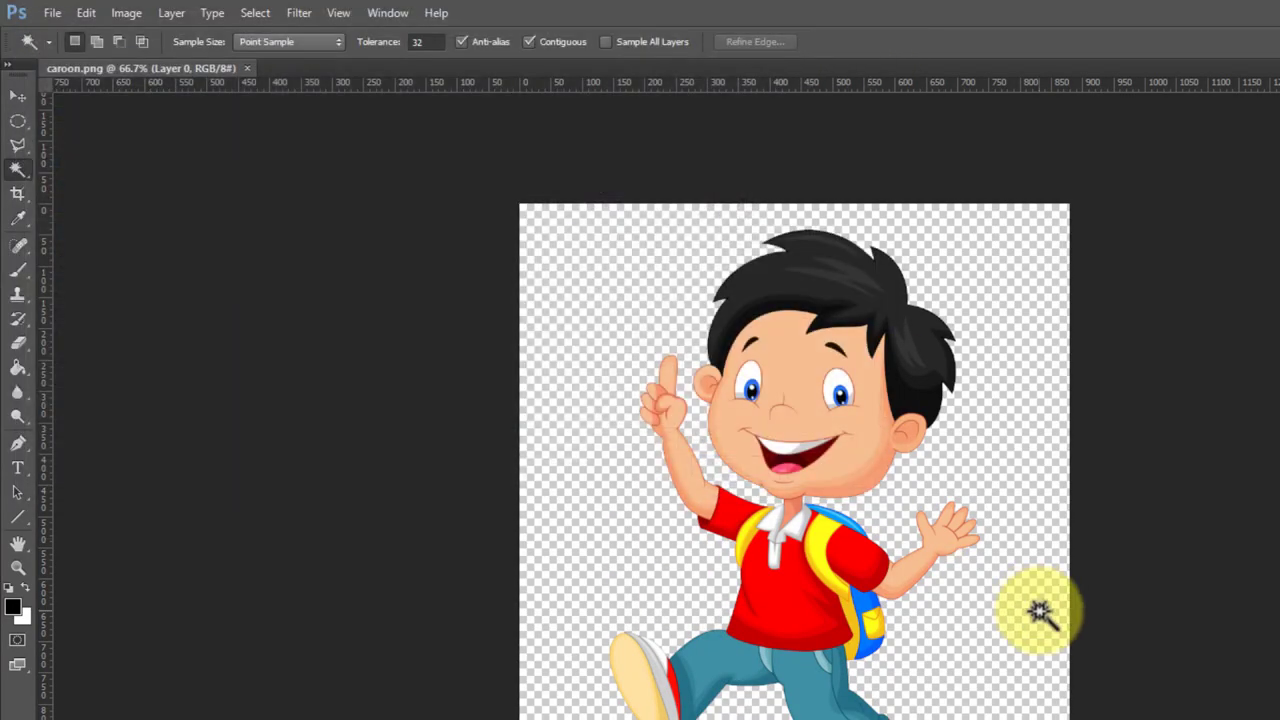
left_click(965, 630)
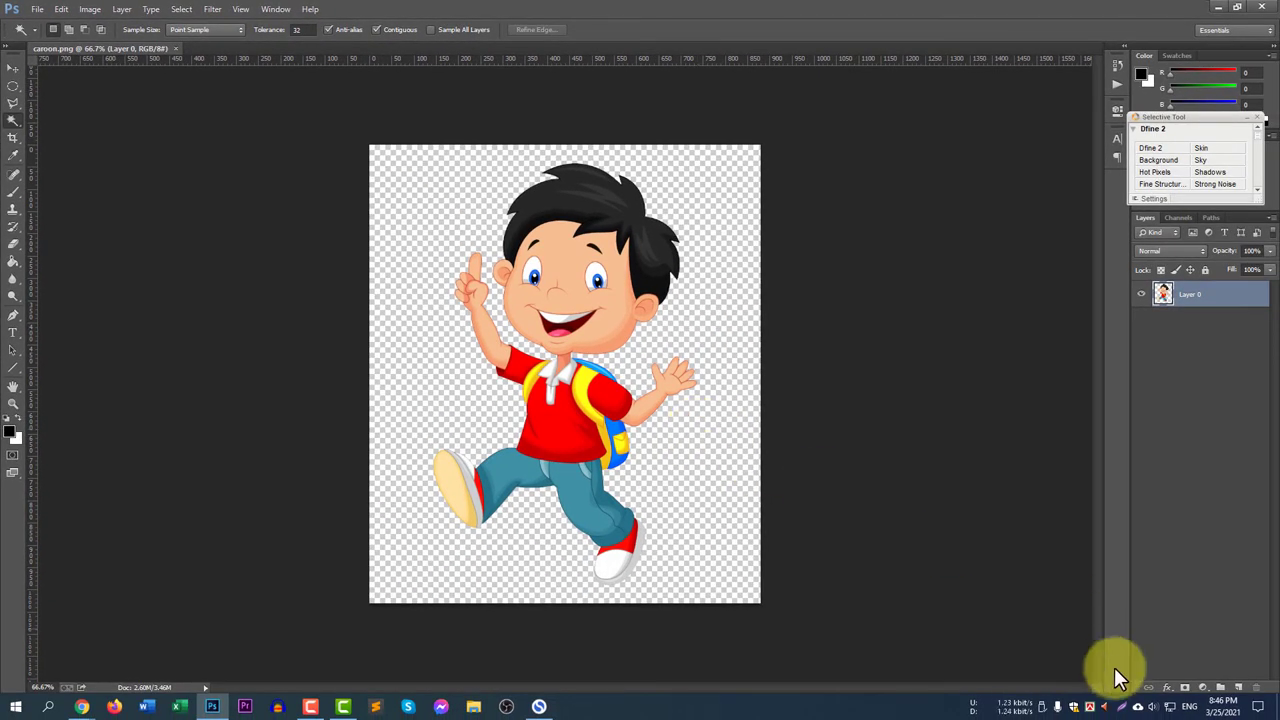
Add Layer 1, move it beneath the cartoon layer, and fill it with white.
left_click(1240, 688)
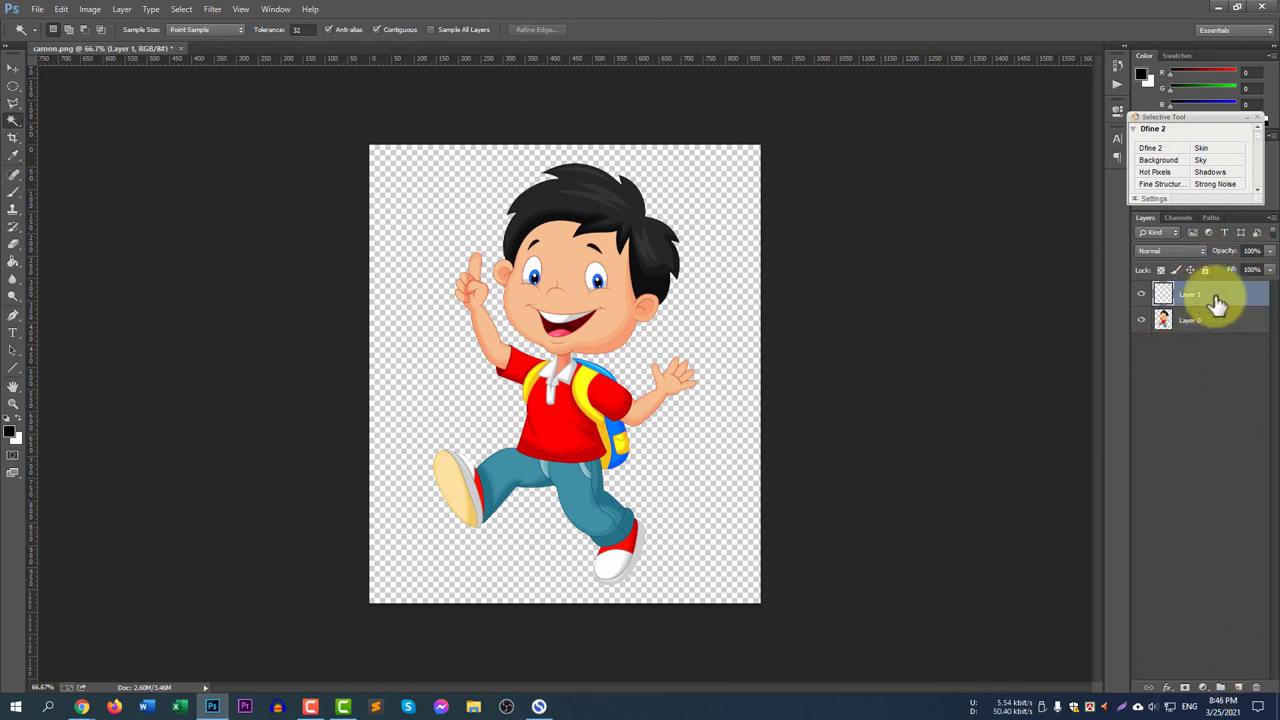
left_click(1215, 320, "shift")
left_click_drag(1216, 320, 1212, 380)
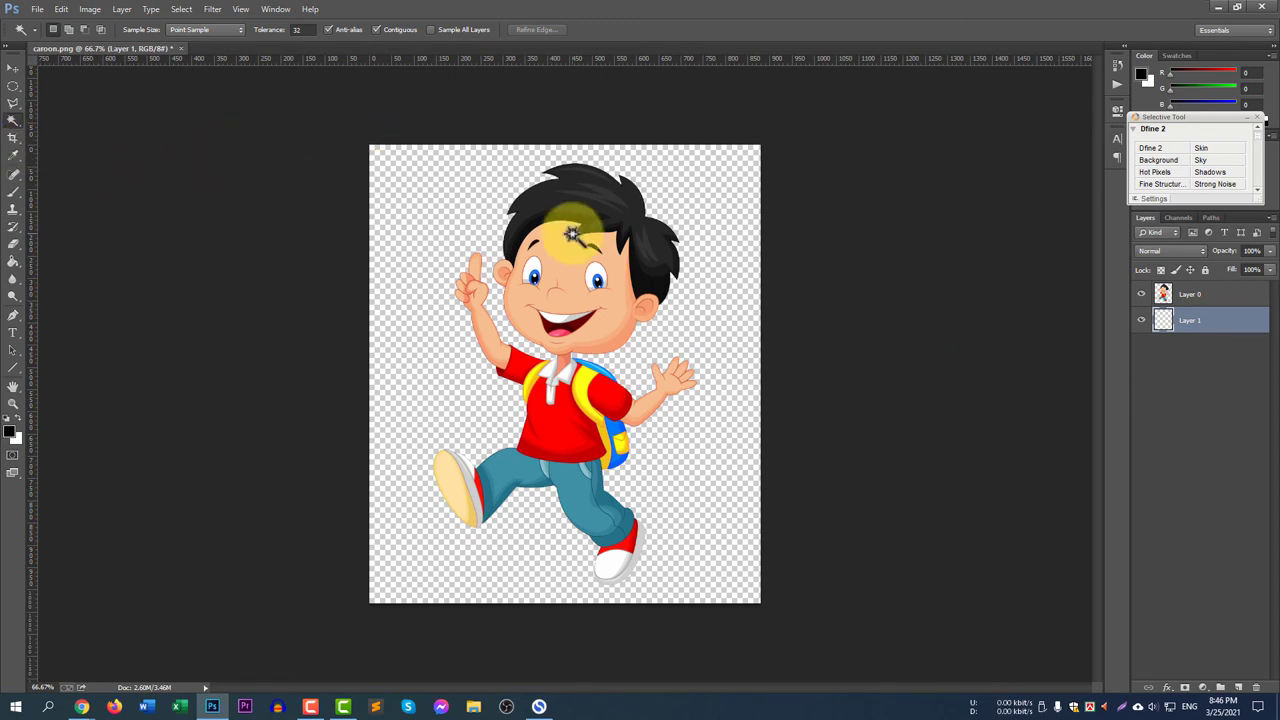
key("ctrl+BackSpace")
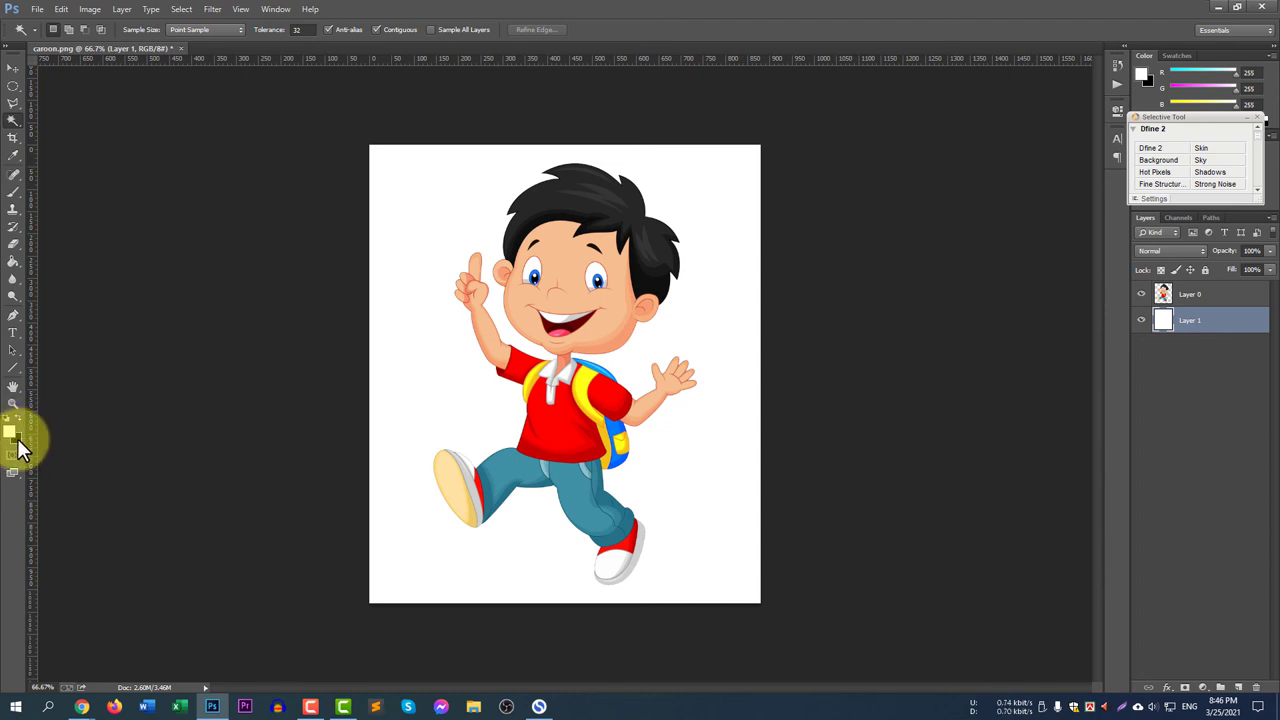
key("ctrl+BackSpace")
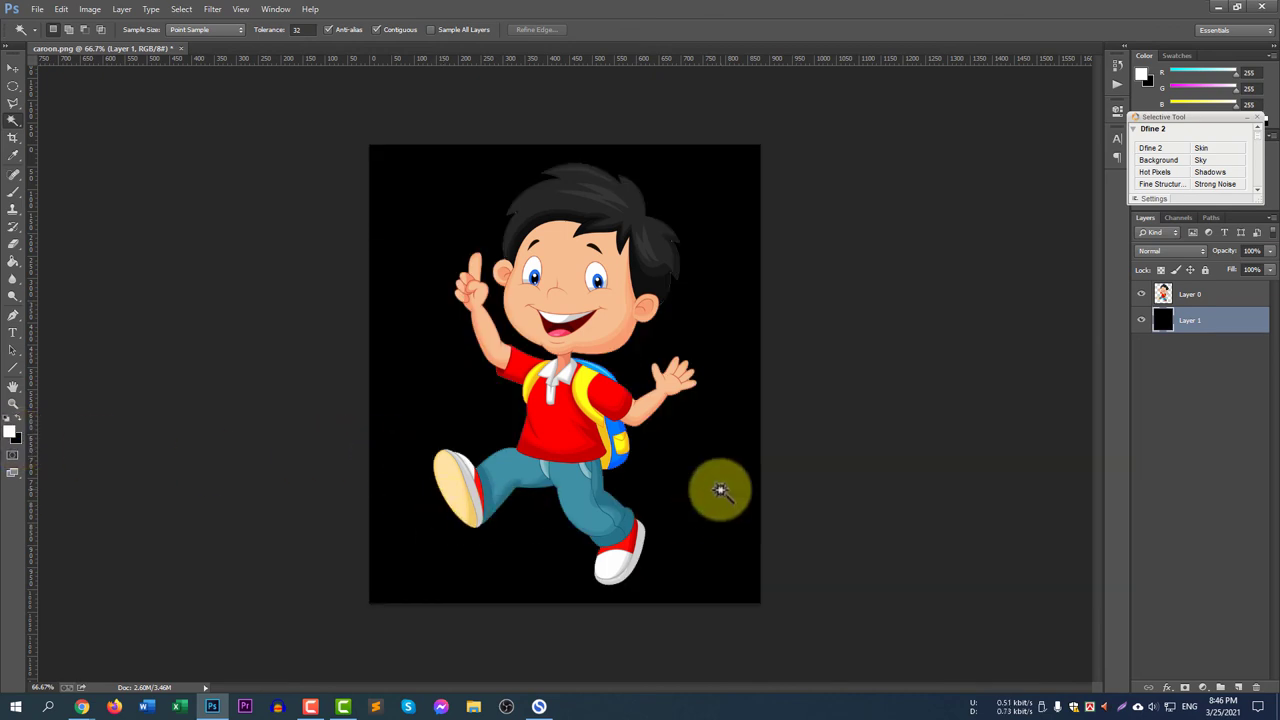
left_click(13, 68)
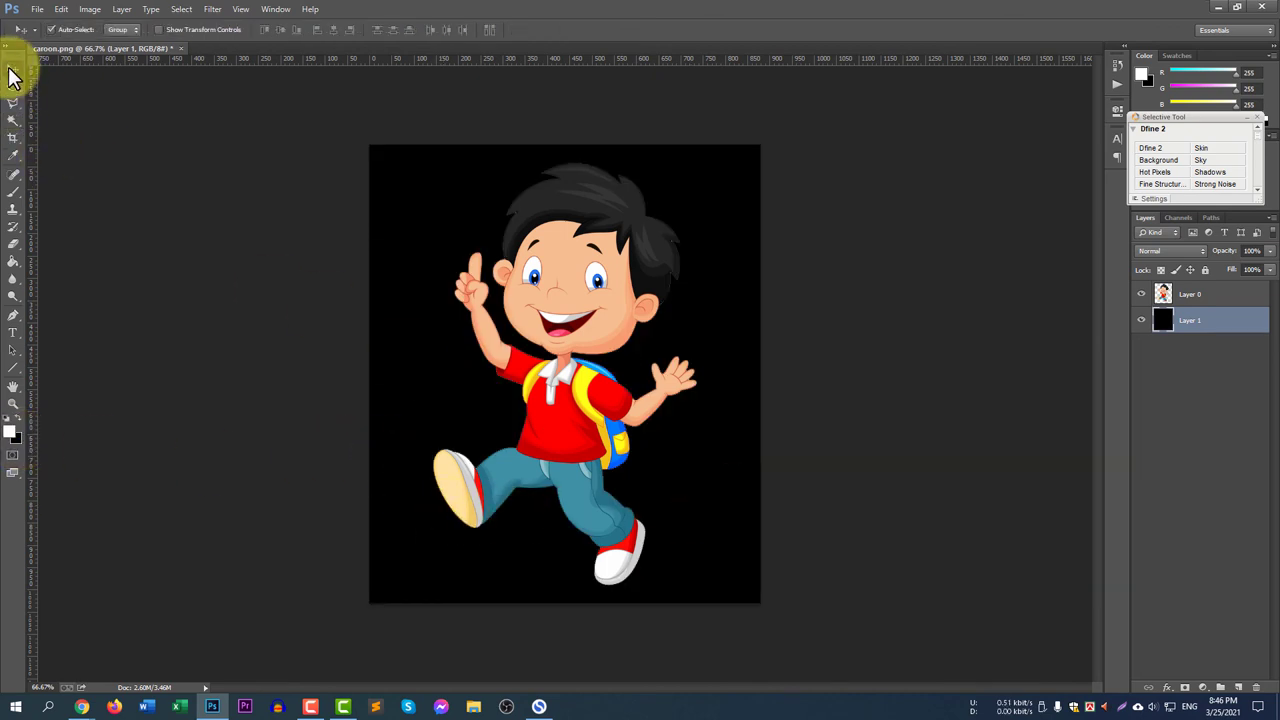
key("alt+BackSpace")
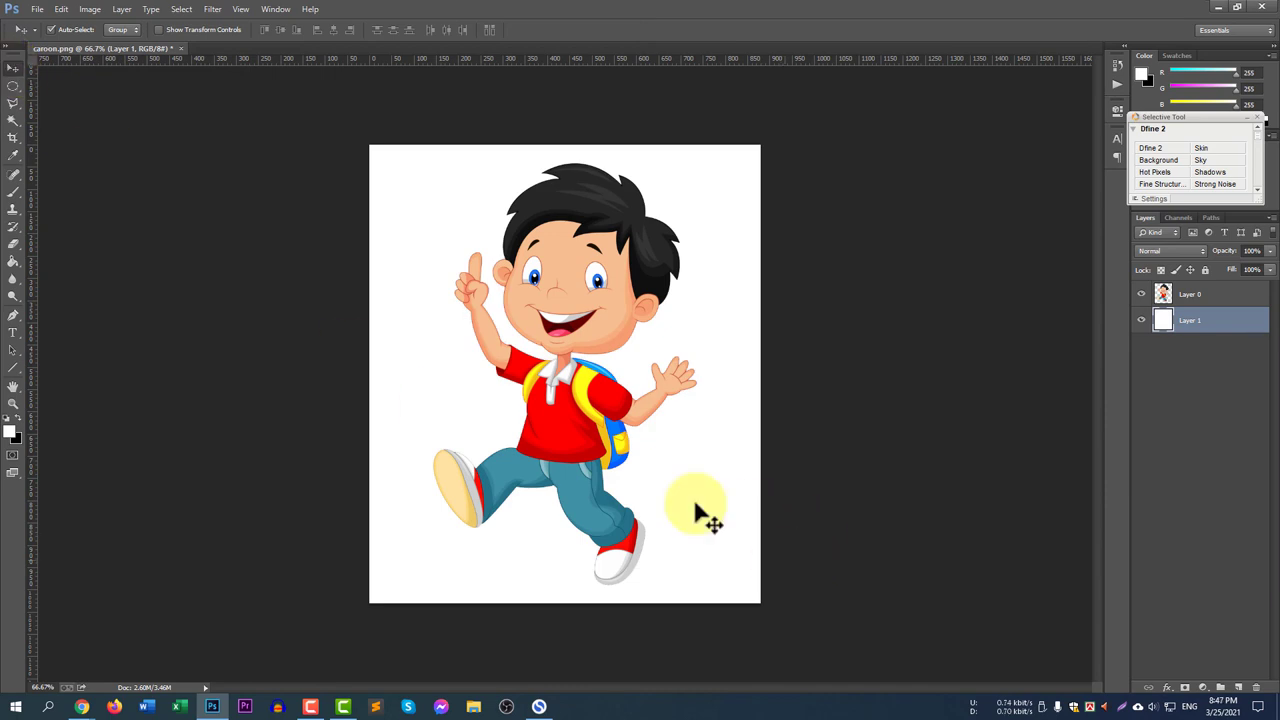
left_click(41, 9)
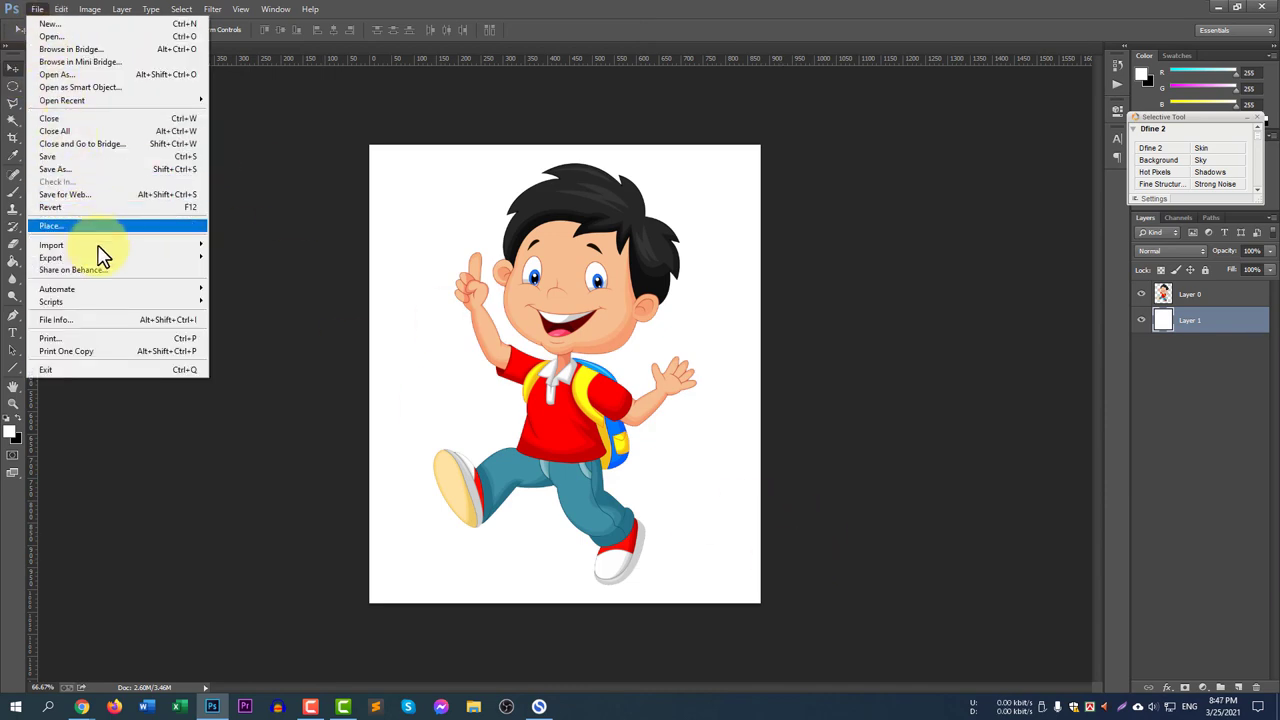
Save the image to the desktop as caroon.jpg in JPEG format at maximum quality.
left_click(112, 170)
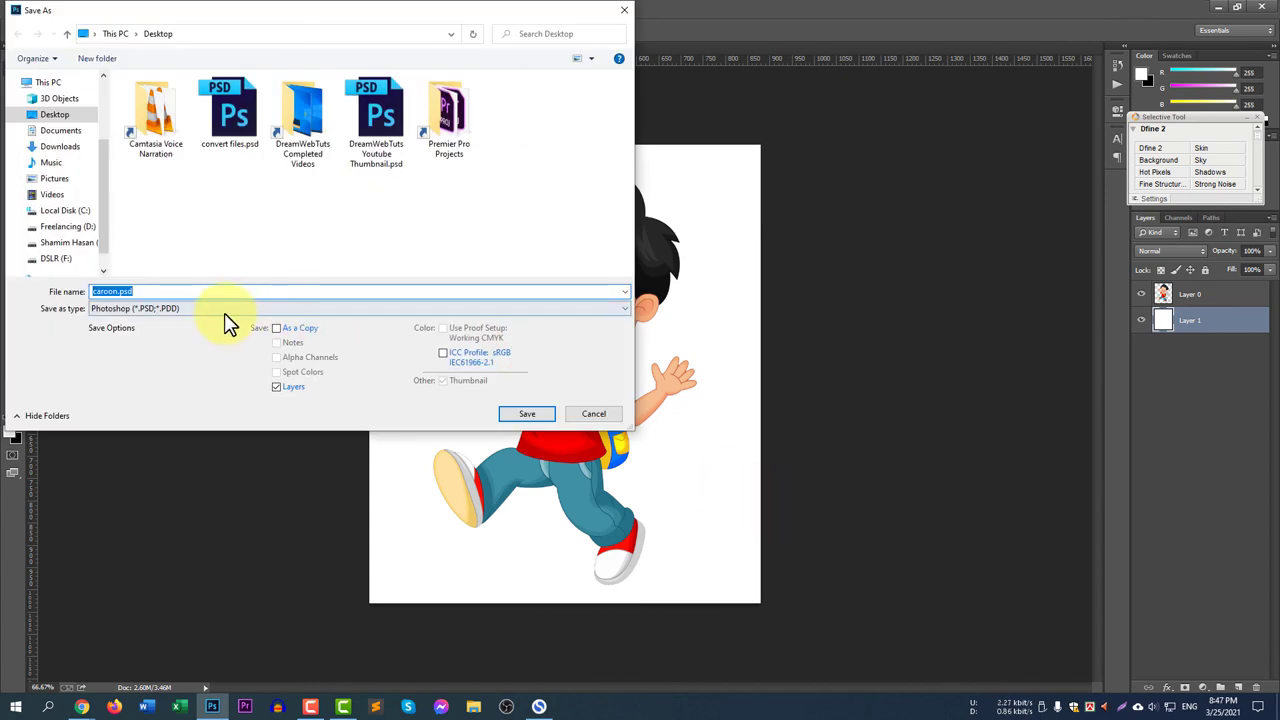
left_click(300, 309)
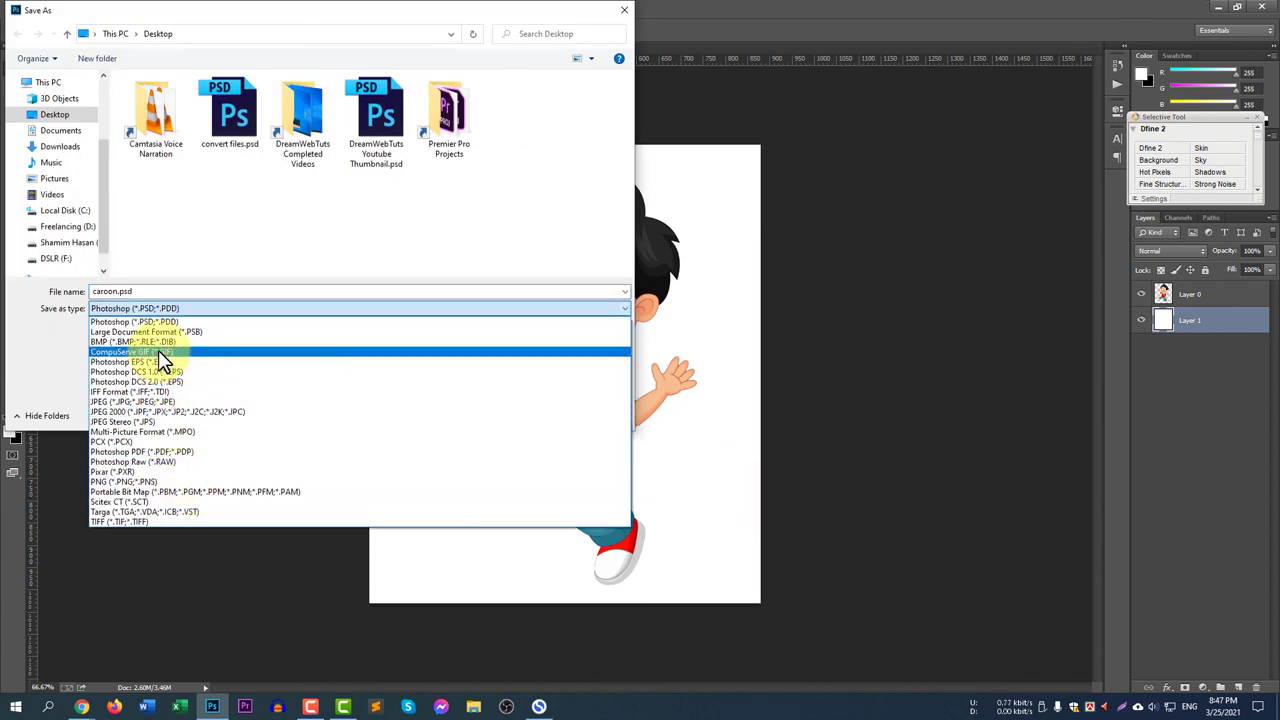
left_click(165, 402)
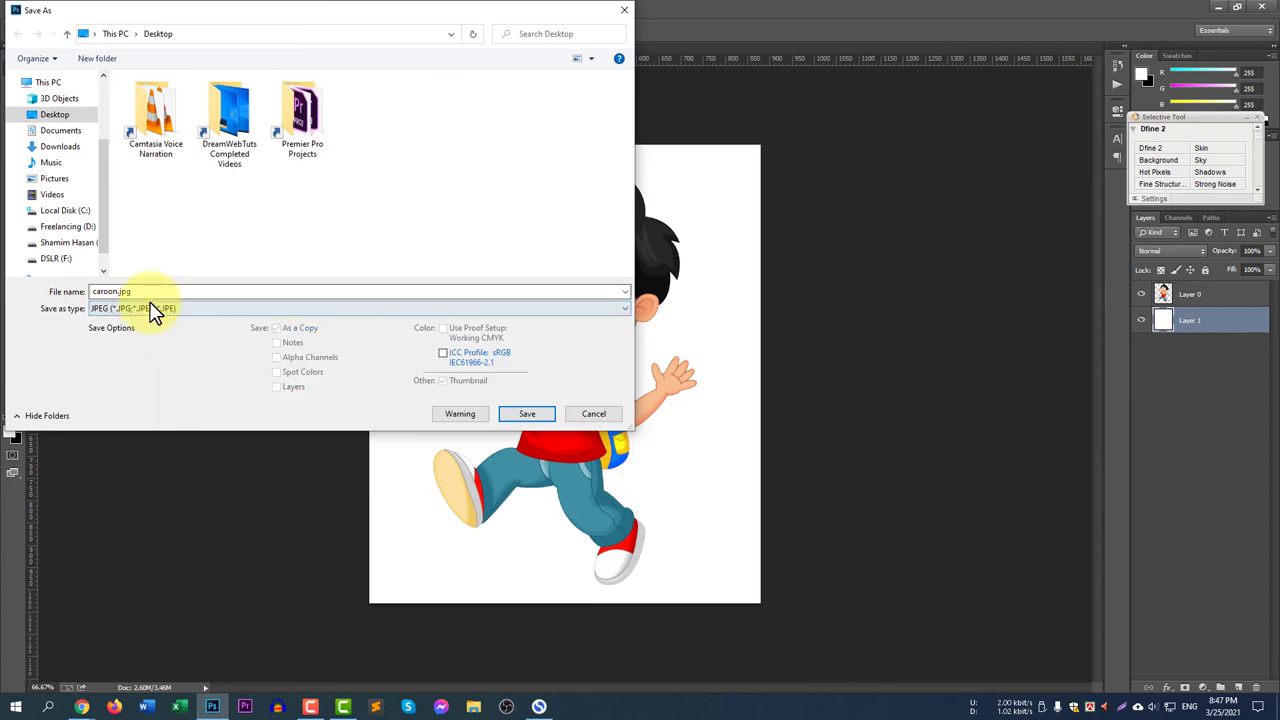
left_click(529, 416)
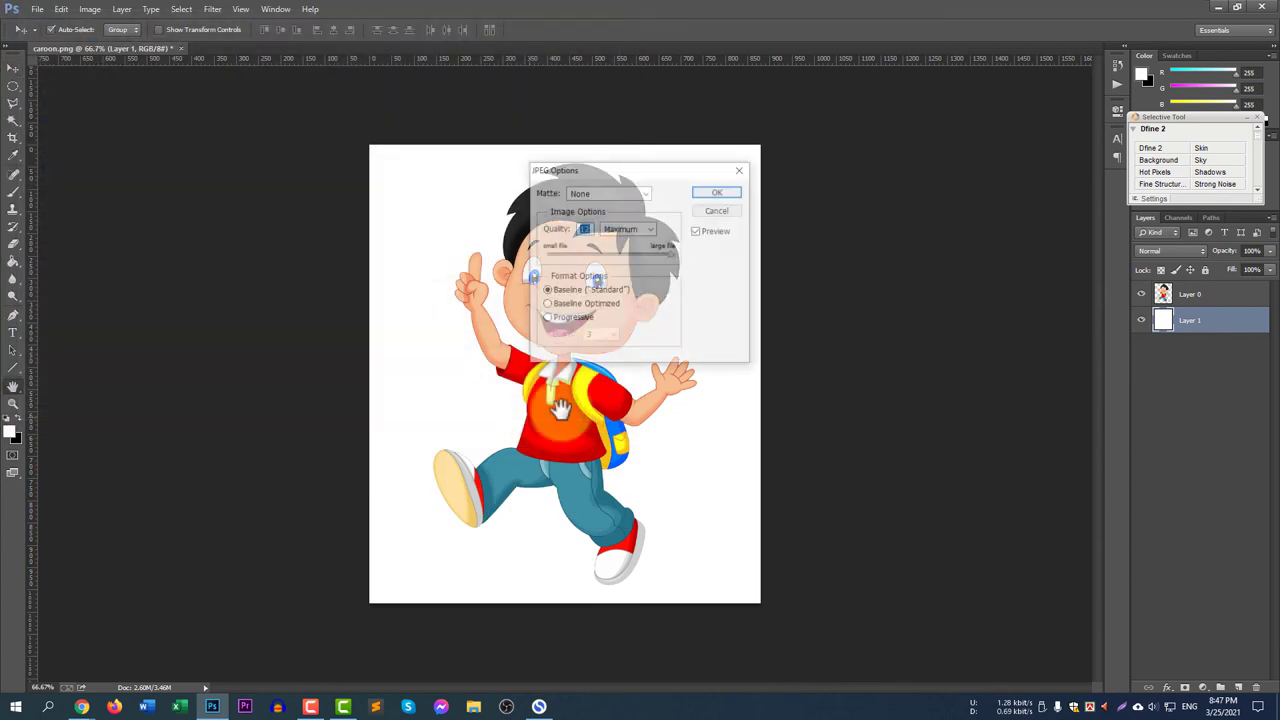
left_click(716, 194)
left_click(1222, 8)
Open caroon.jpg in the image viewer to check it, close it, and refresh the desktop.
right_click(226, 305)
left_click(266, 346)
double_click(25, 440)
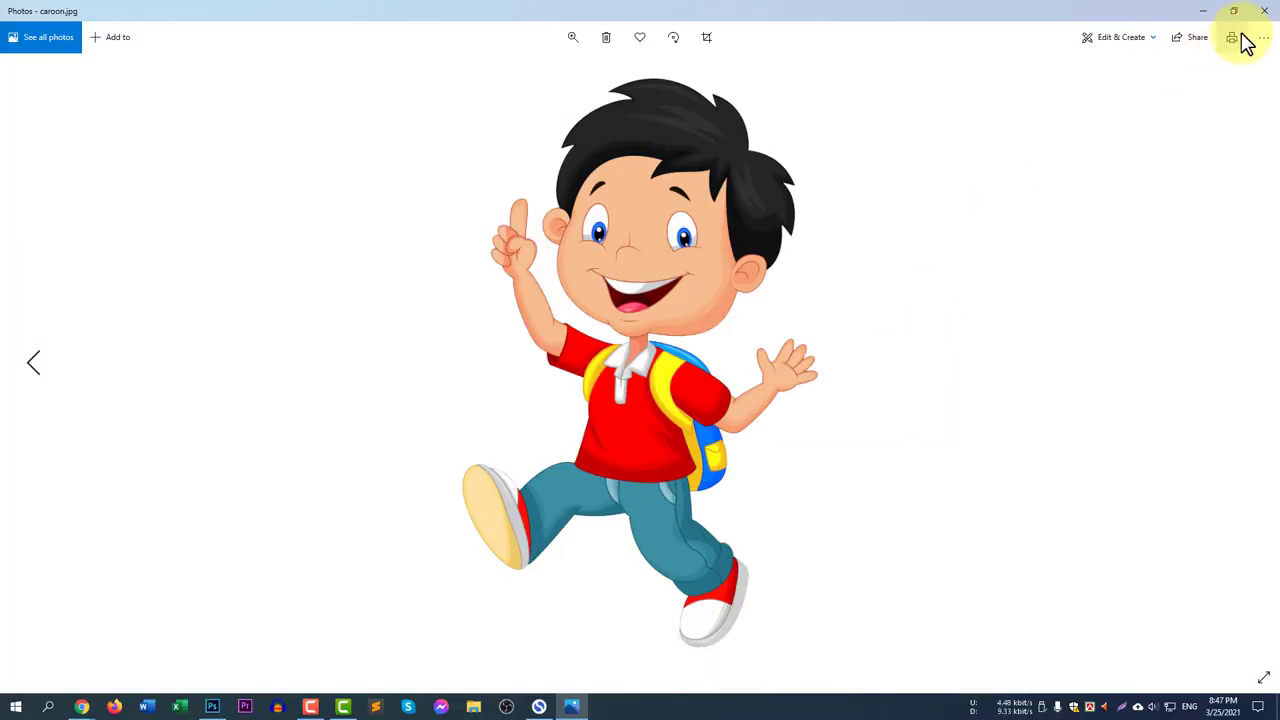
left_click(1263, 11)
right_click(343, 263)
left_click(396, 304)
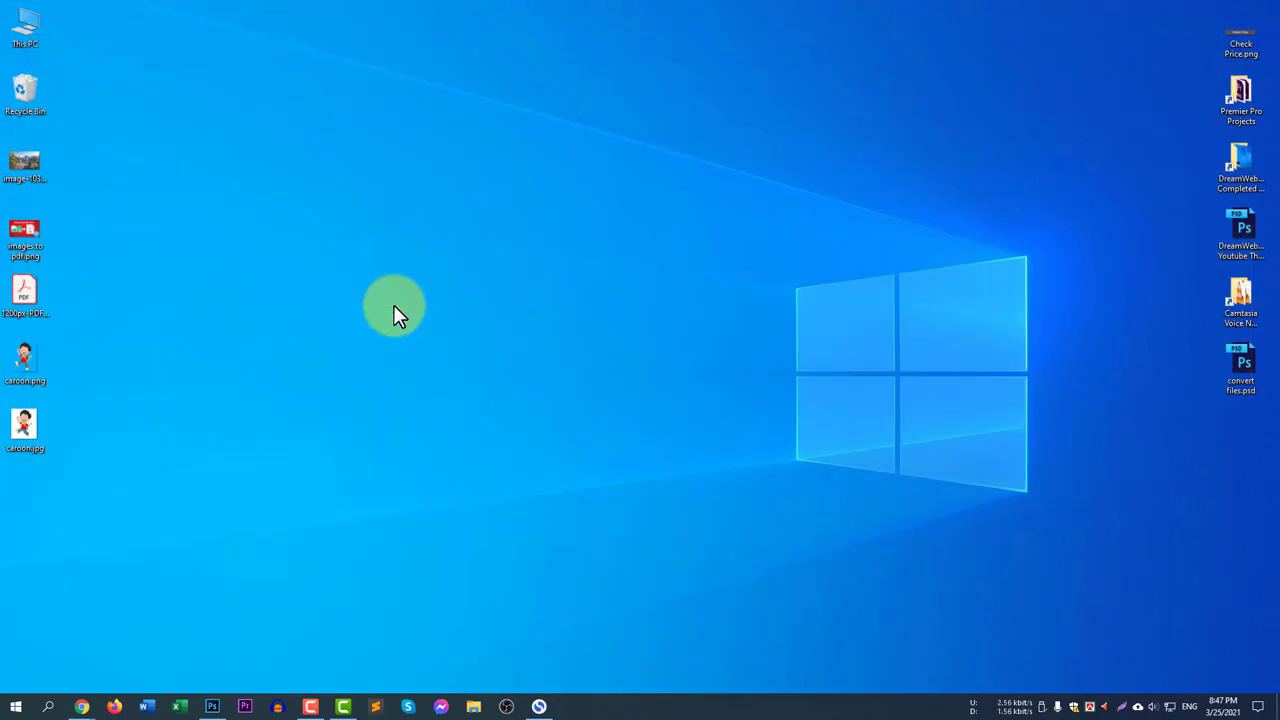